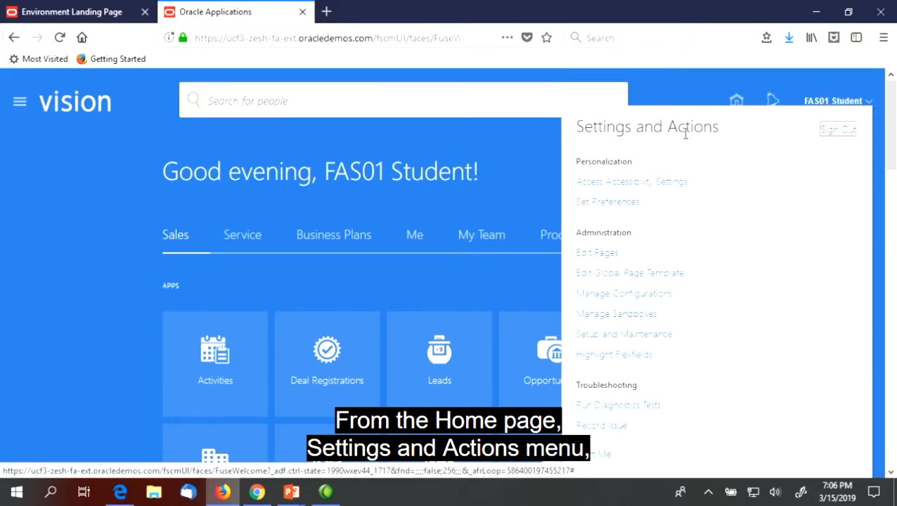
In Setup and Maintenance, switch the offering to Financials and show the Collections functional area's tasks.
click(609, 337)
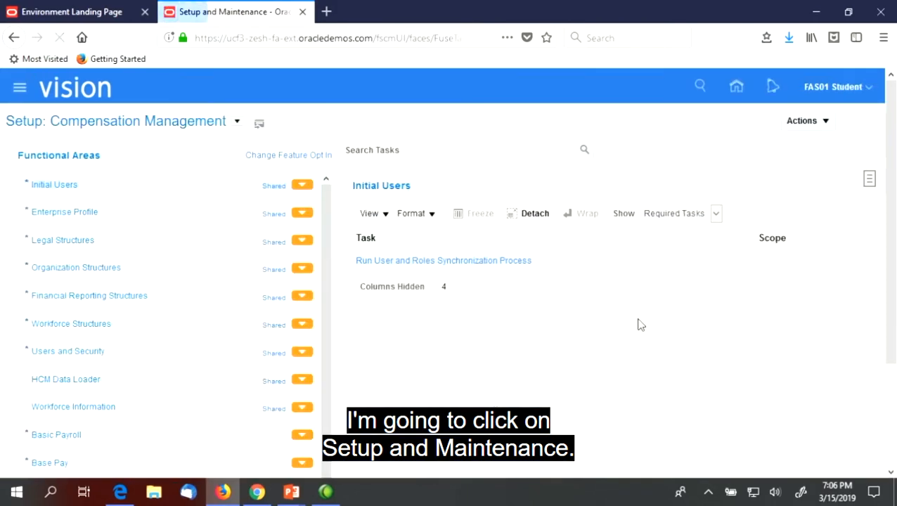
click(234, 122)
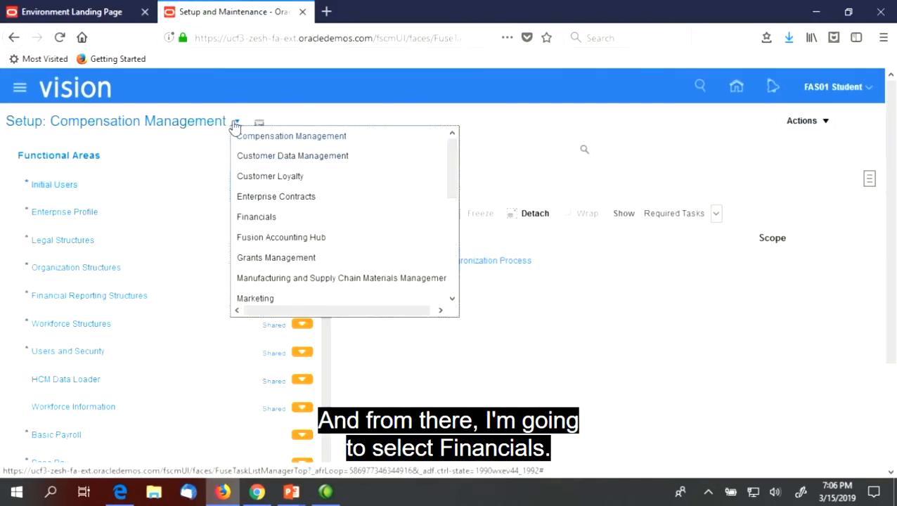
click(283, 220)
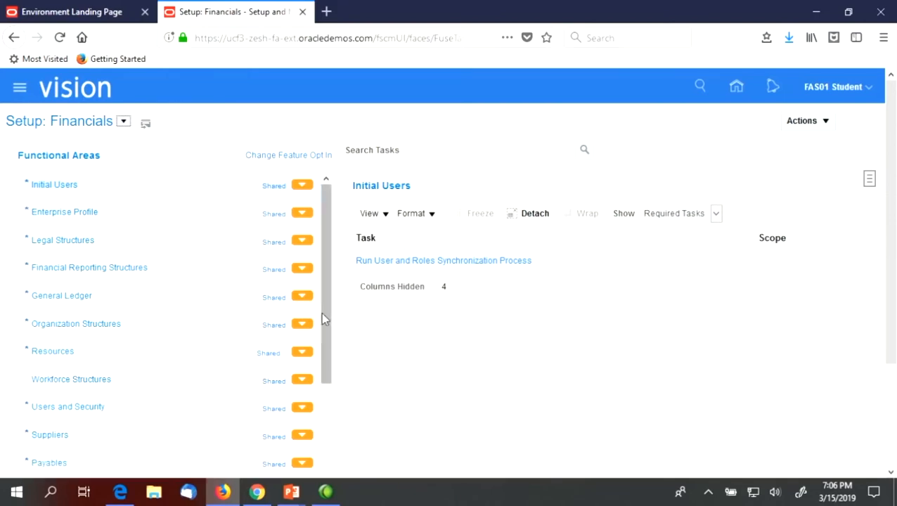
scroll(321, 313, down, 3)
scroll(321, 313, down, 5)
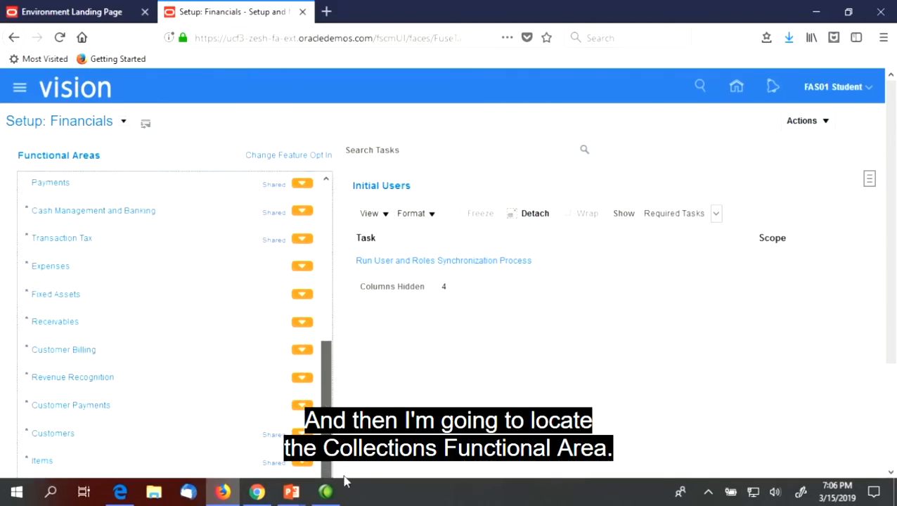
click(135, 423)
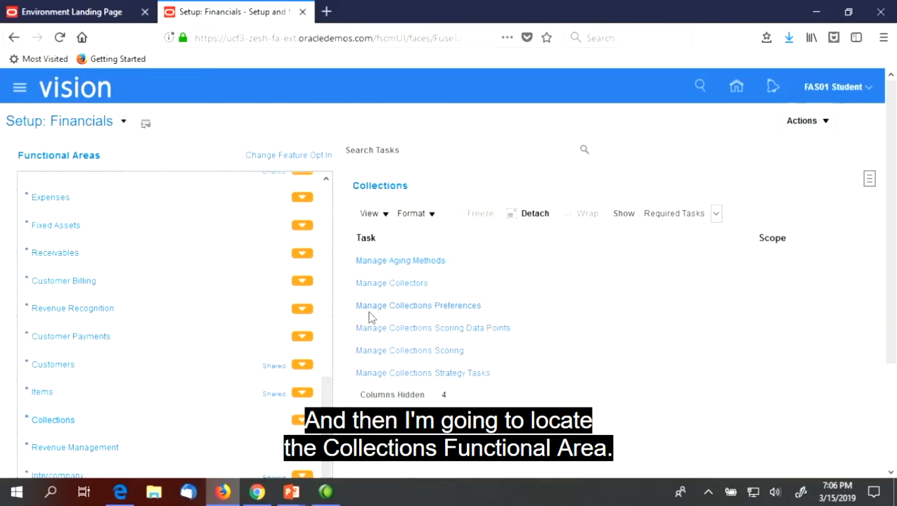
Open Manage Collections Preferences and scroll through Global Preferences to check Enable bankruptcy is Yes.
click(418, 310)
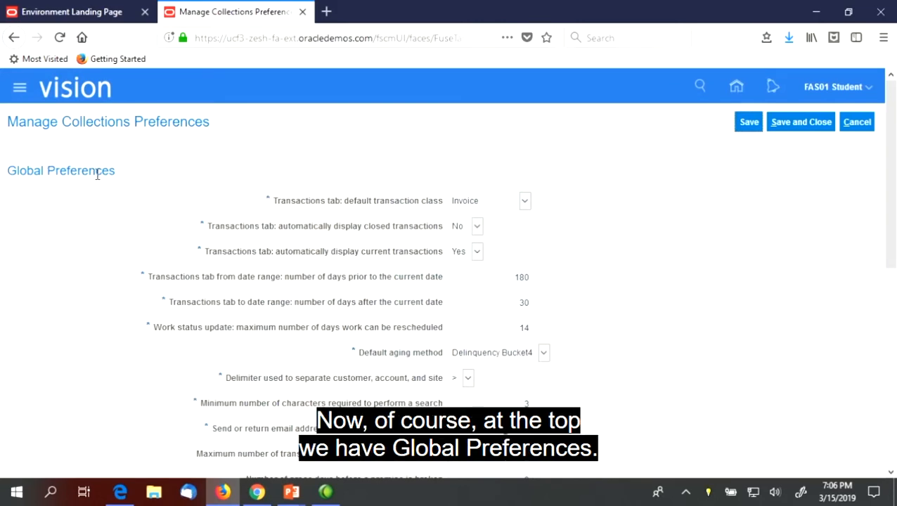
scroll(97, 177, down, 2)
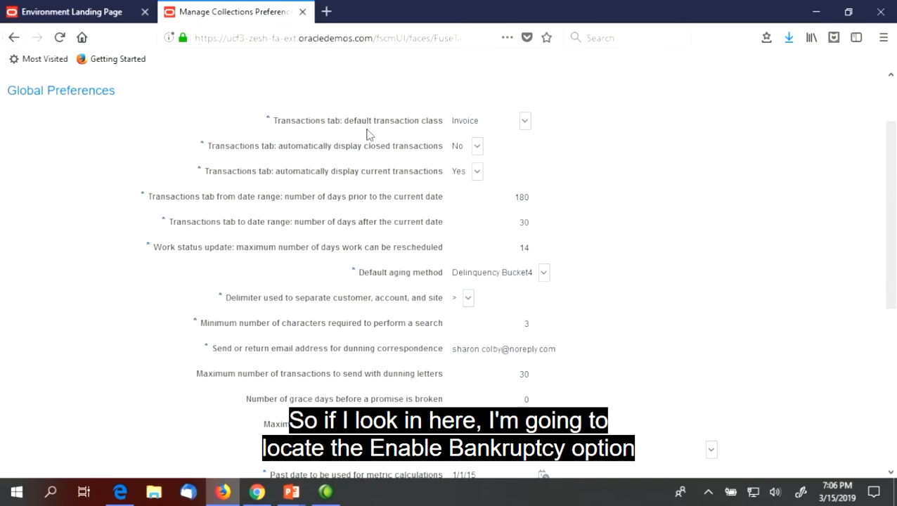
scroll(362, 176, down, 2)
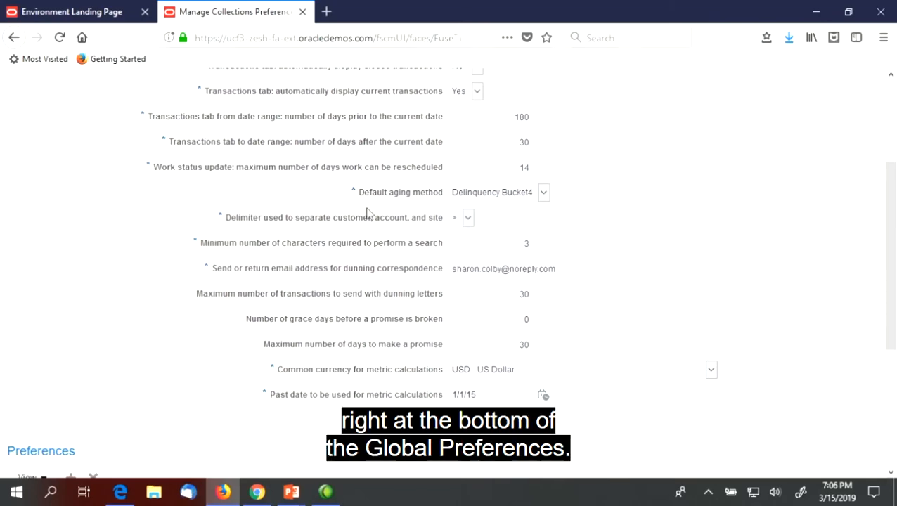
scroll(387, 285, up, 4)
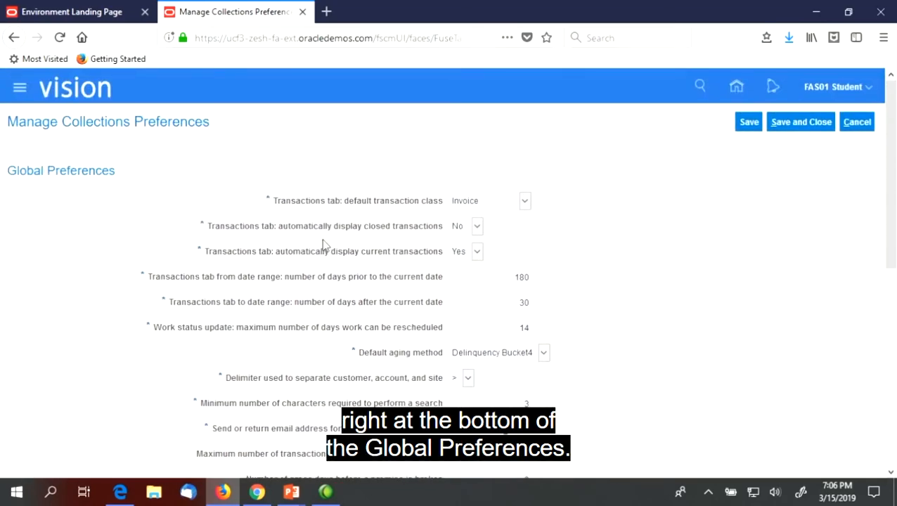
scroll(323, 246, down, 6)
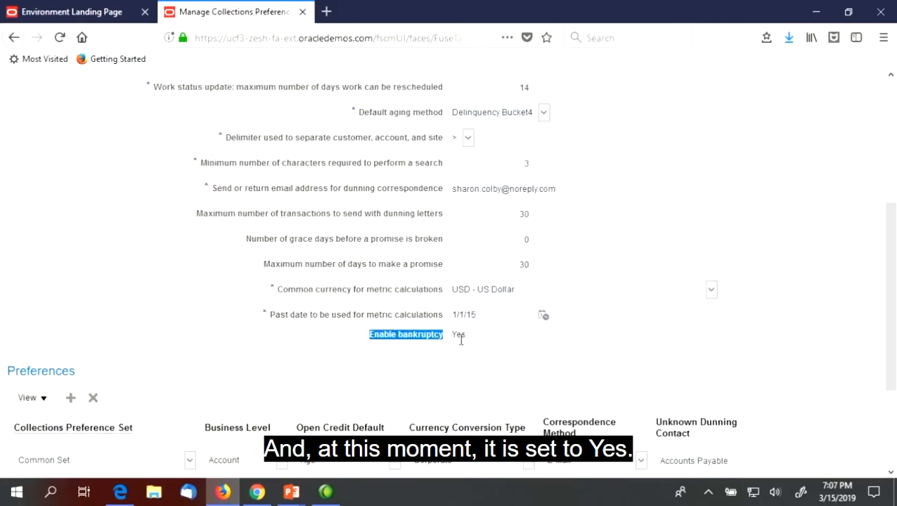
scroll(400, 293, up, 4)
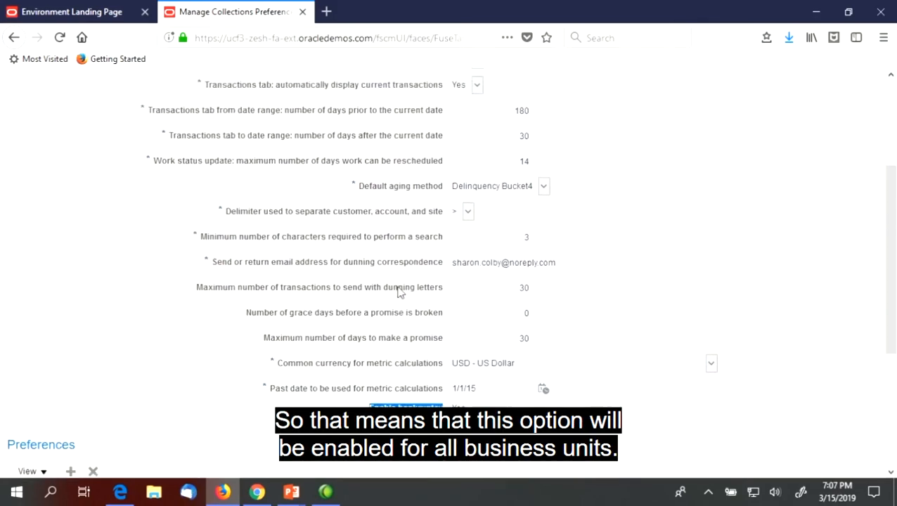
scroll(400, 293, down, 1)
scroll(399, 294, down, 1)
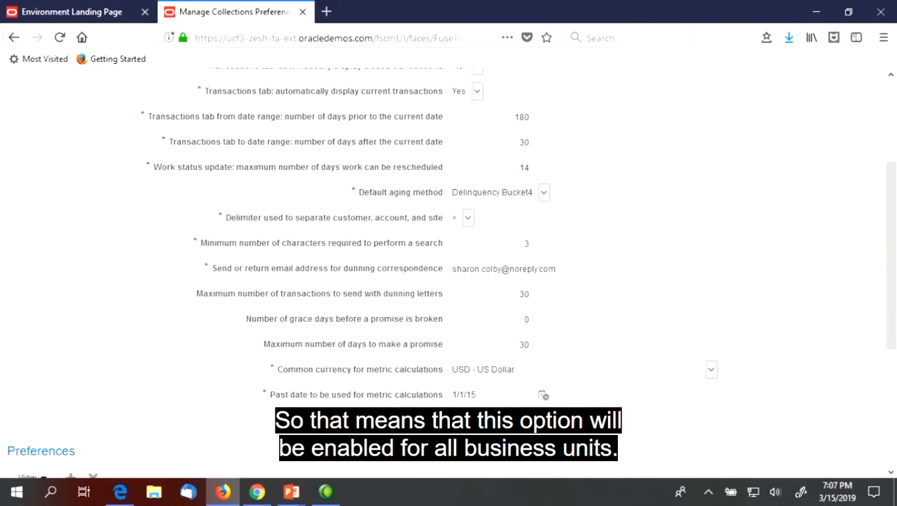
scroll(362, 275, up, 4)
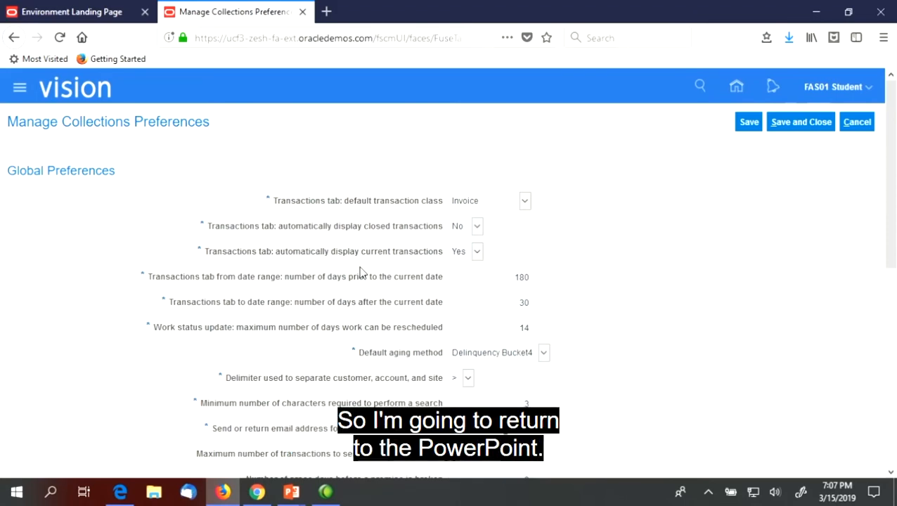
Advance the PowerPoint slide show to the Bankruptcy Reasons slide, then return to the browser.
key(alt+Tab)
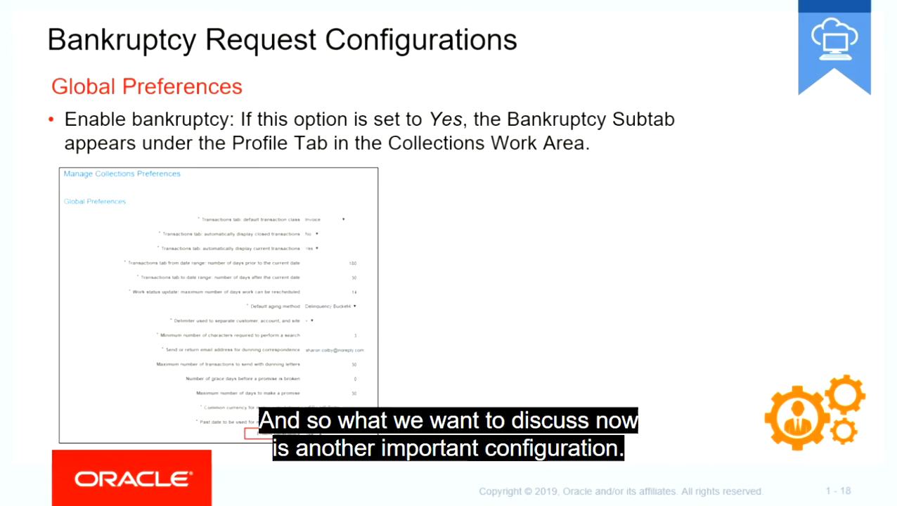
key(Right)
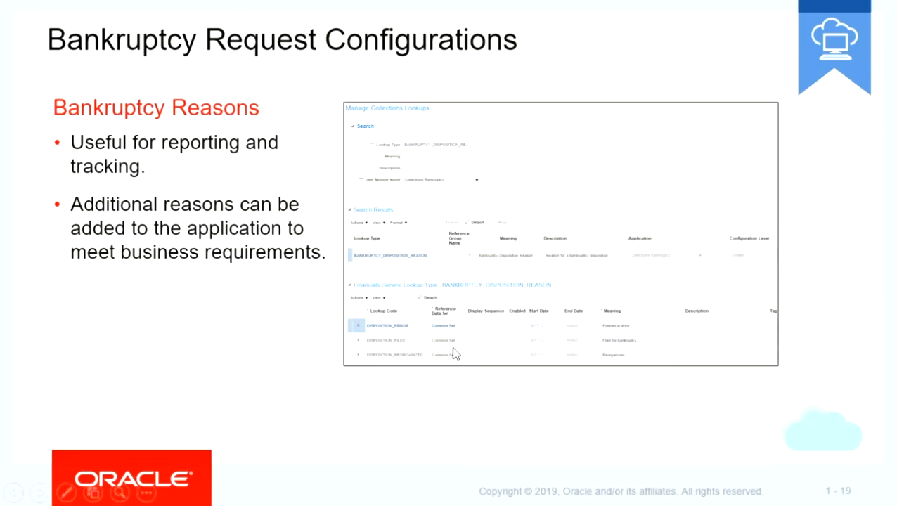
key(alt+Tab)
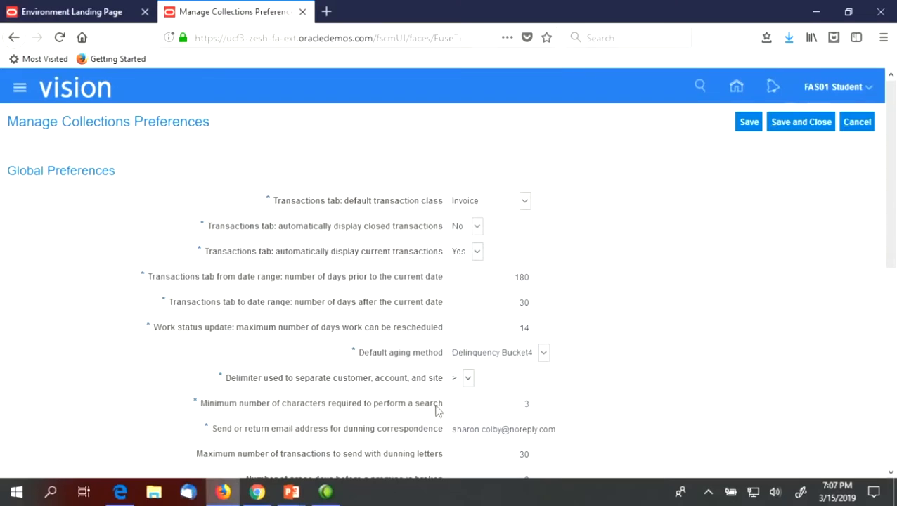
Leave the preferences page without saving and list All Tasks for Collections instead of Required Tasks.
click(855, 125)
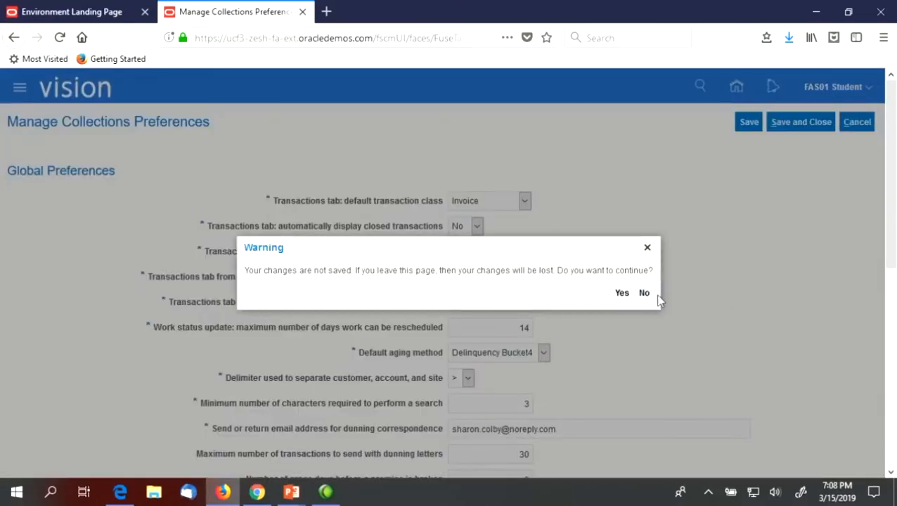
click(619, 298)
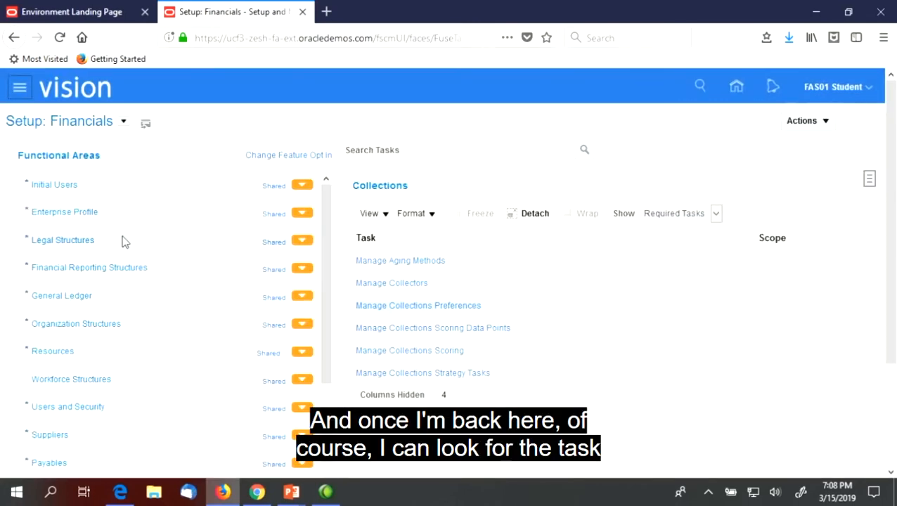
scroll(294, 334, down, 2)
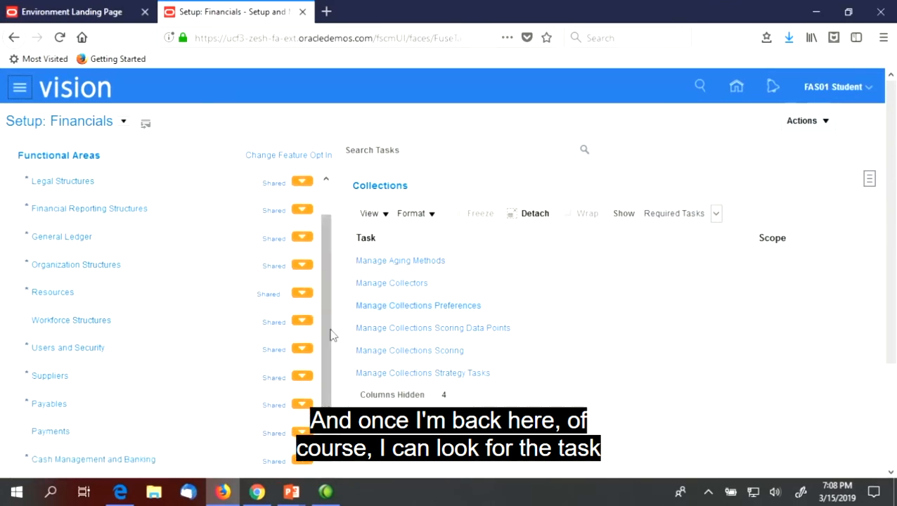
click(665, 218)
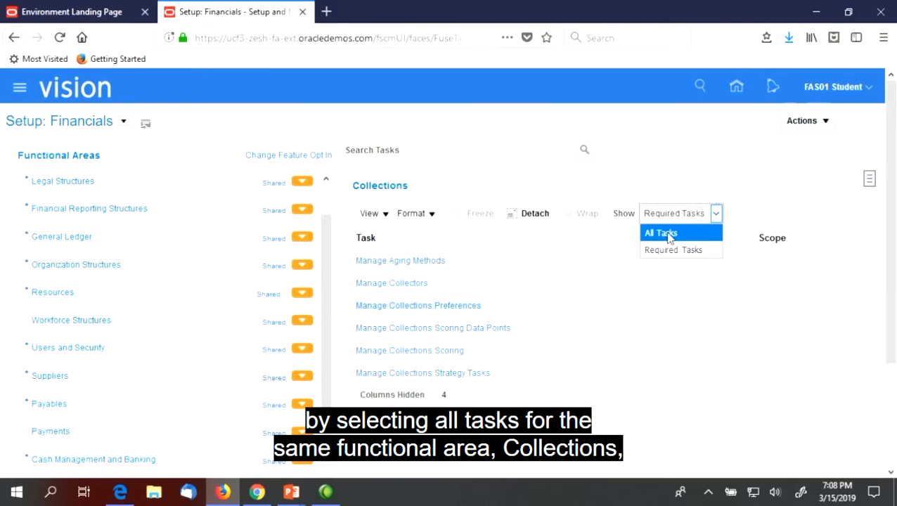
click(665, 235)
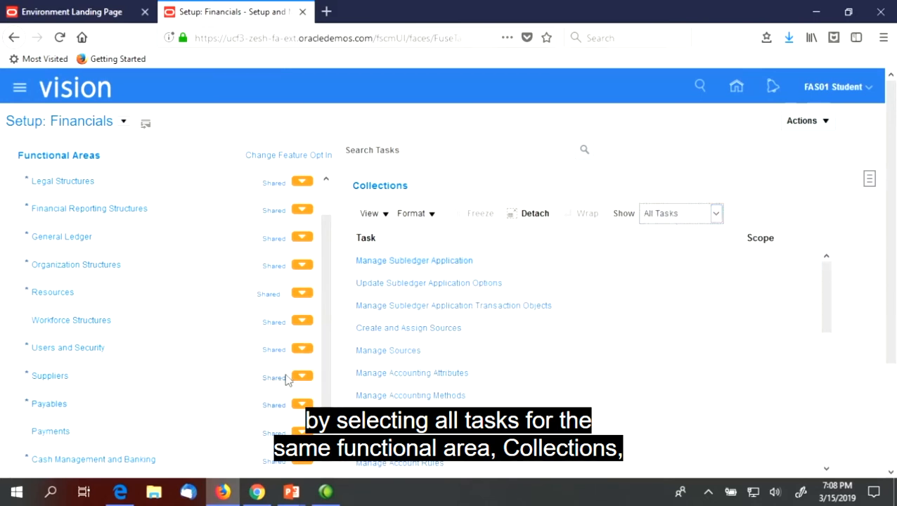
scroll(333, 358, down, 4)
scroll(333, 359, down, 7)
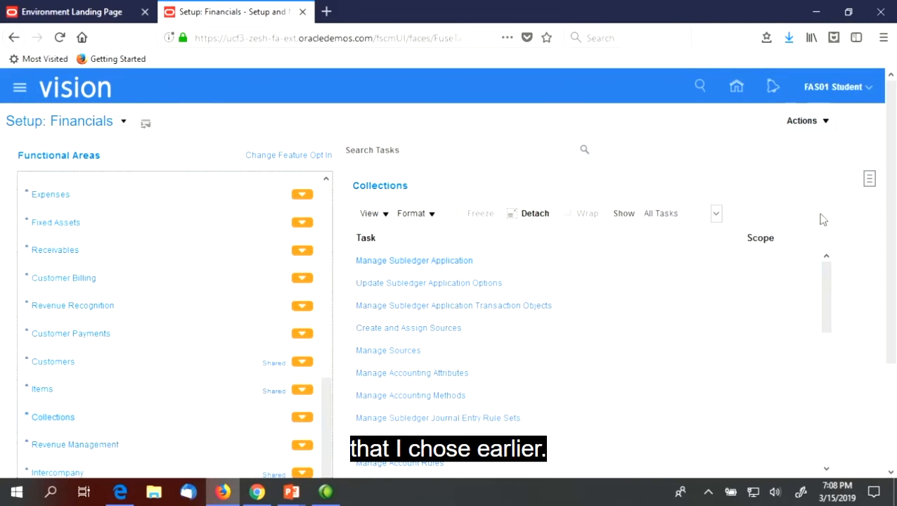
Search the setup tasks for 'Manage Collections Lookups' and open that task.
click(449, 150)
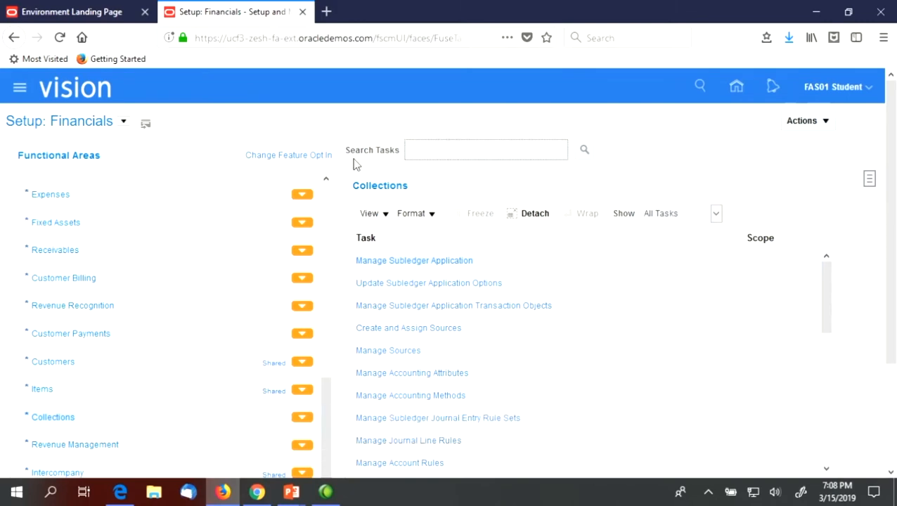
text(Manage Collections )
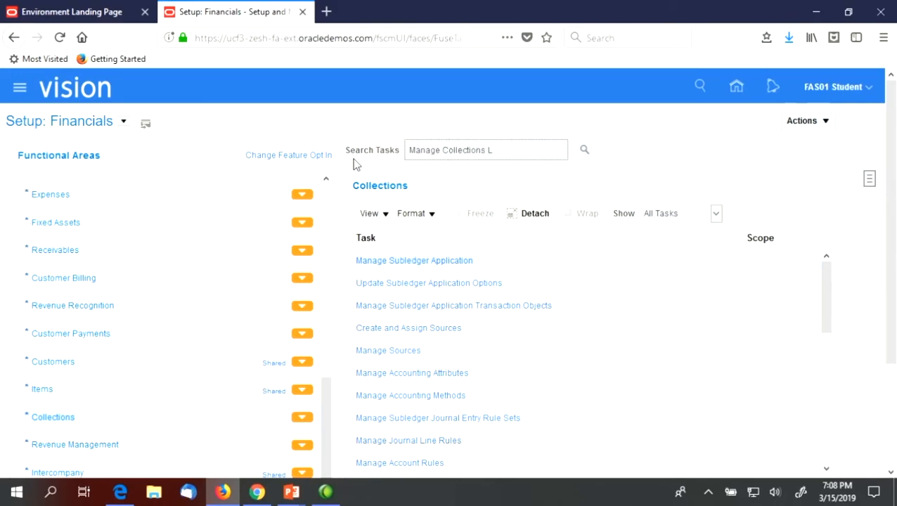
text(Lookups)
key(Return)
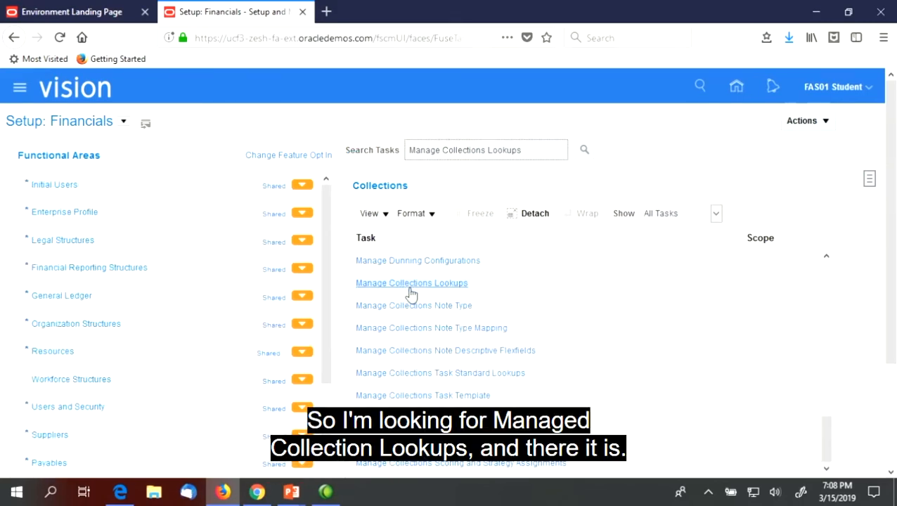
click(432, 287)
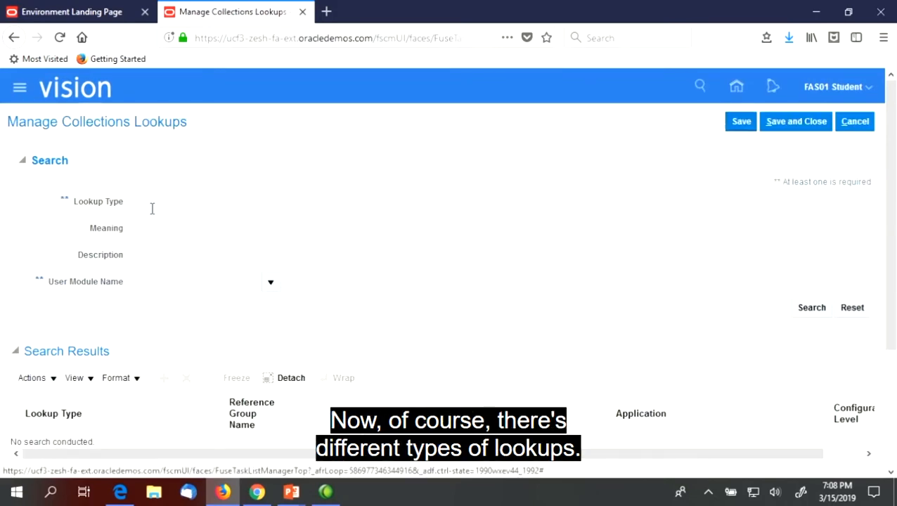
Search lookup type 'Bank%' to review BANKRUPTCY_DISPOSITION_REASON codes ERROR, FILED, REORGANIZED, then return to the slides.
click(145, 202)
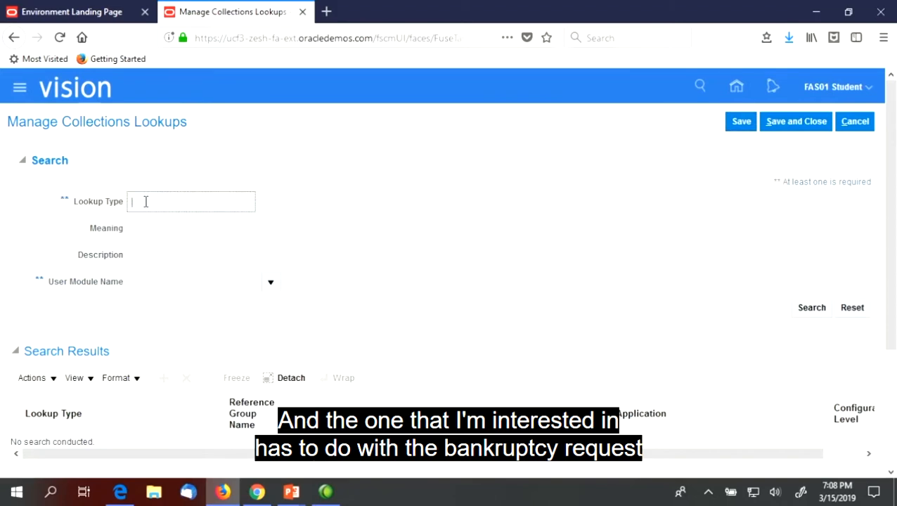
text(Bank)
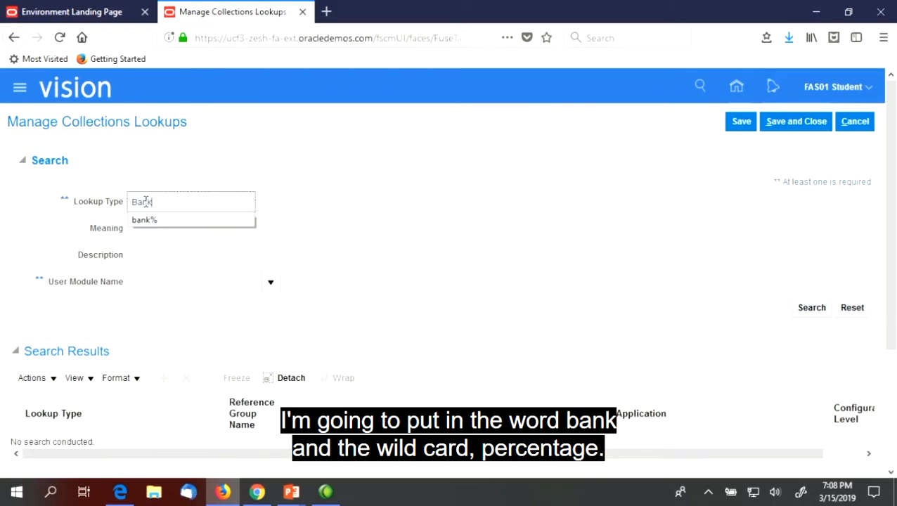
text(%)
click(810, 308)
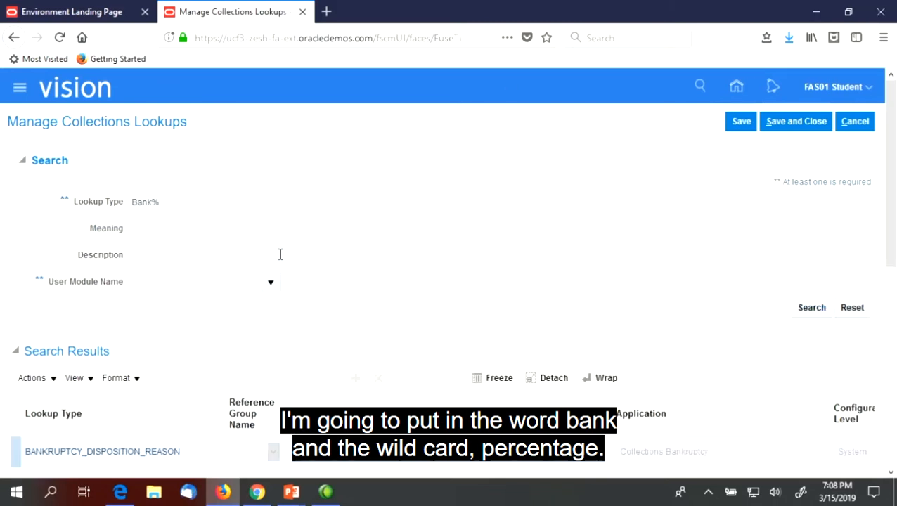
scroll(249, 234, down, 4)
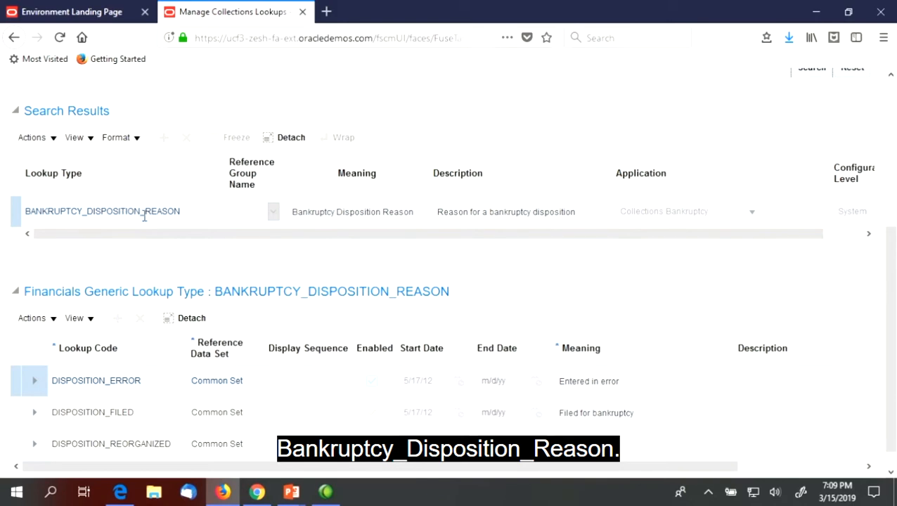
scroll(371, 252, down, 1)
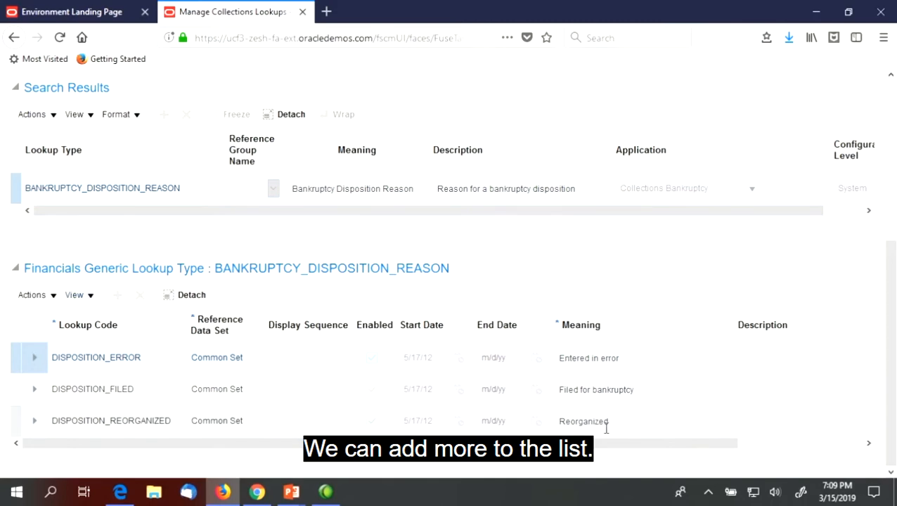
scroll(750, 303, up, 1)
scroll(749, 301, up, 5)
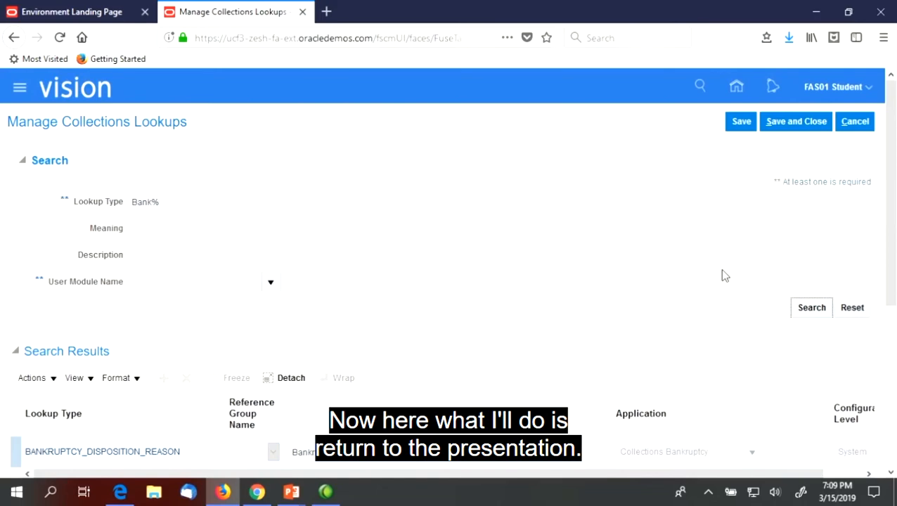
key(alt+Tab)
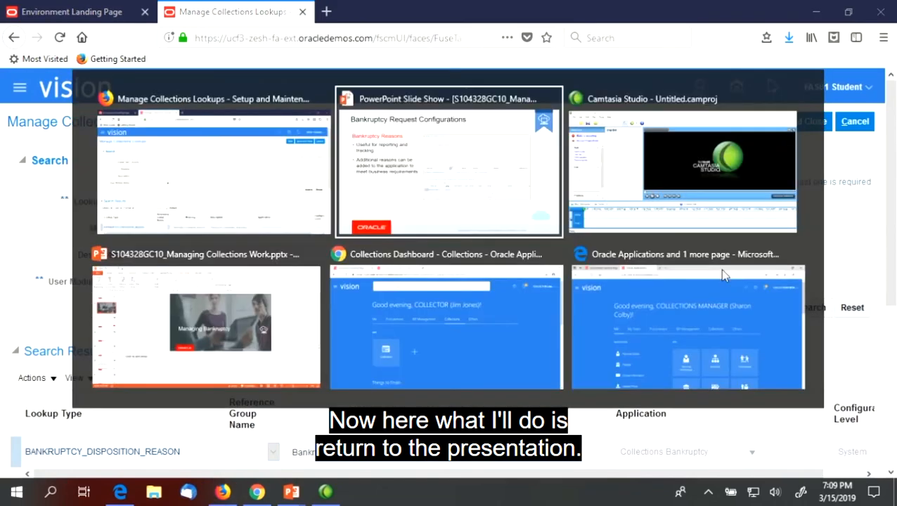
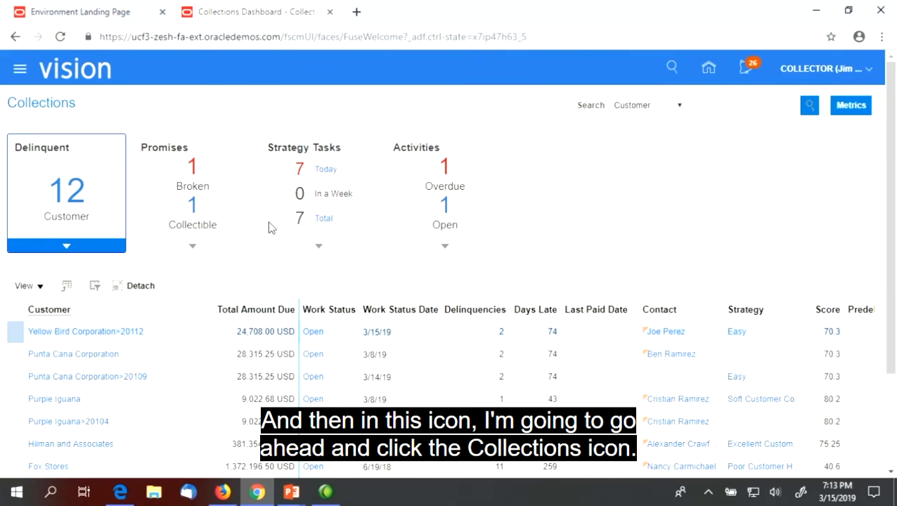
Scroll the 12 delinquent customers to find Business World with 647,949.51 USD due.
scroll(180, 204, down, 2)
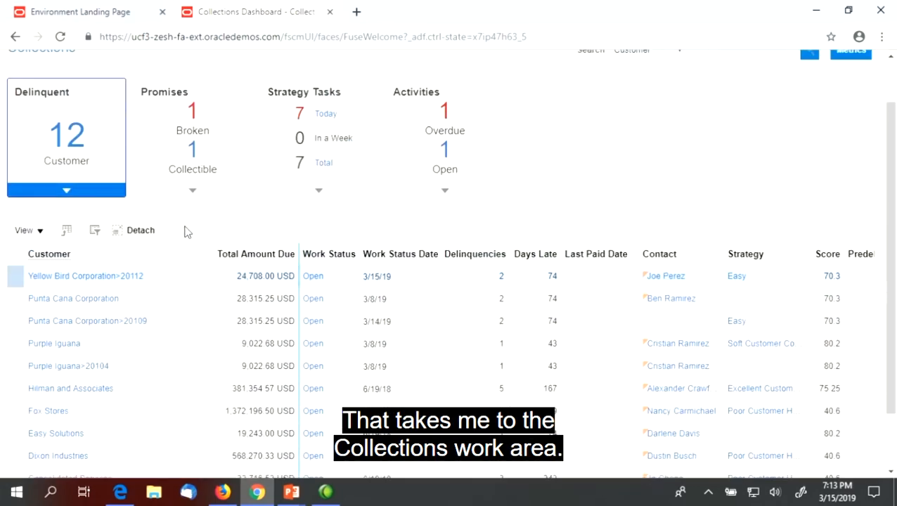
scroll(172, 279, down, 2)
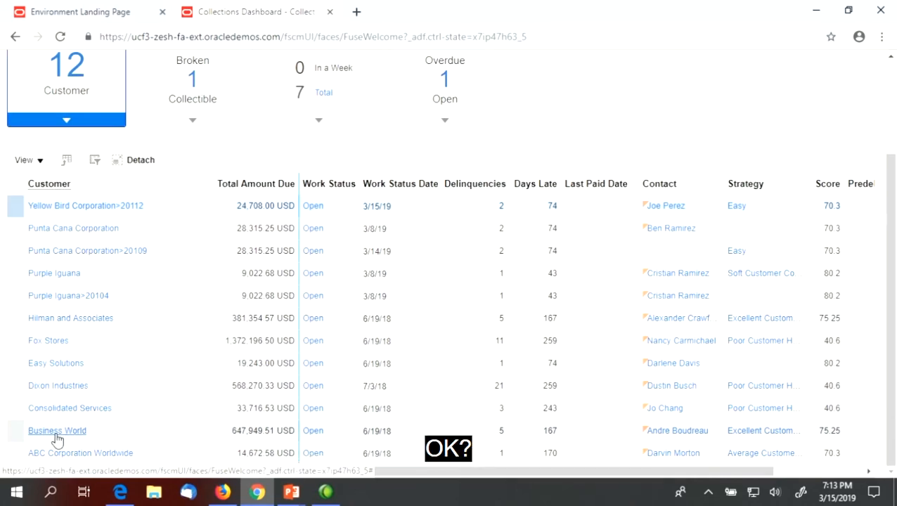
scroll(124, 326, up, 3)
scroll(126, 375, down, 4)
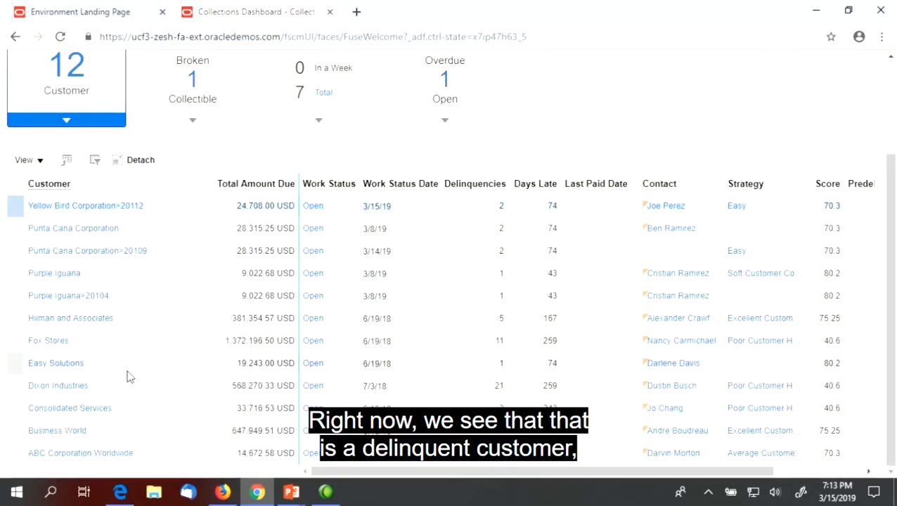
scroll(68, 417, up, 4)
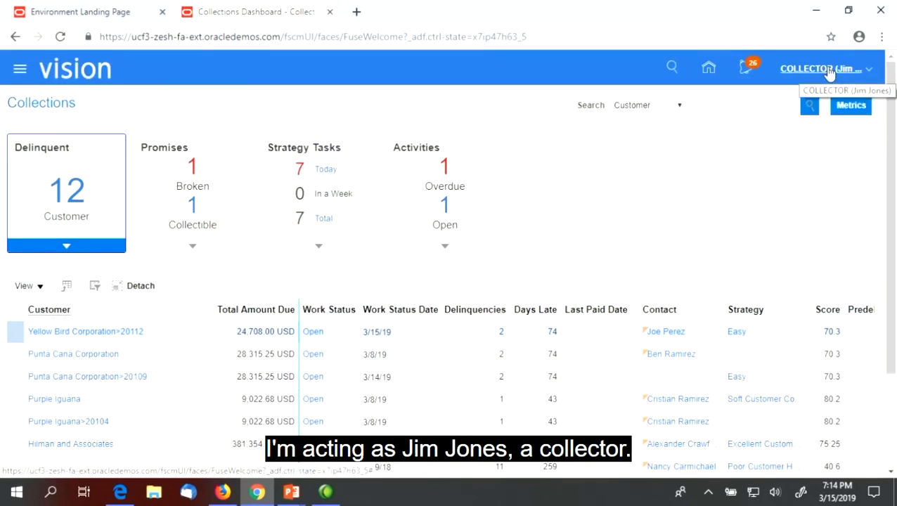
scroll(180, 300, down, 3)
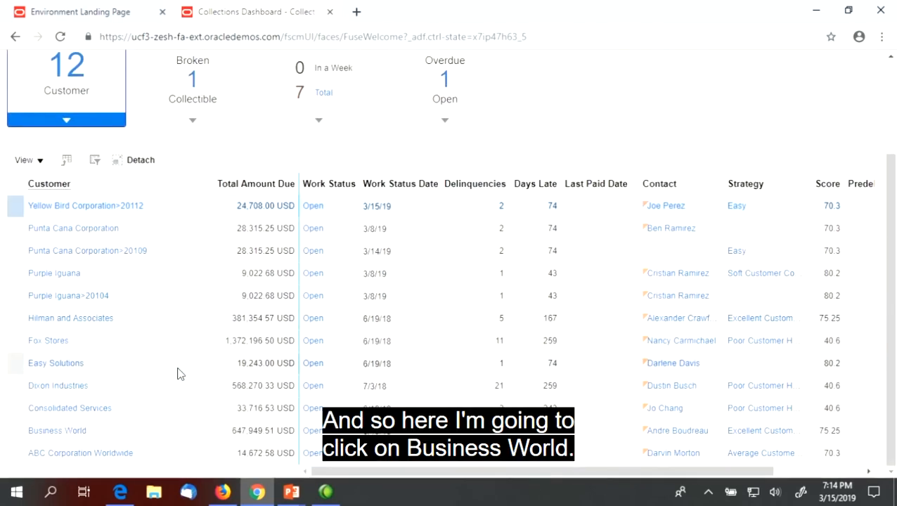
Open Business World's Profile, then the Strategies and Bankruptcy subtabs, showing no bankruptcy records.
click(59, 430)
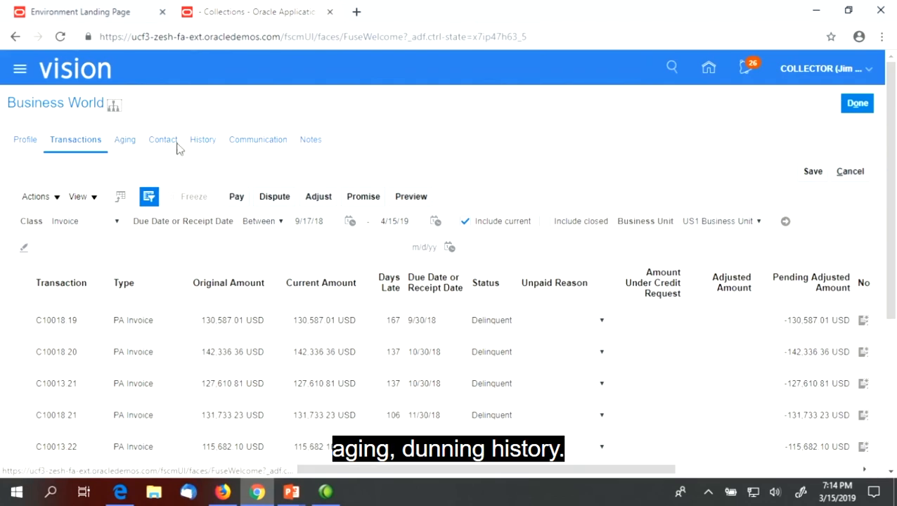
click(25, 142)
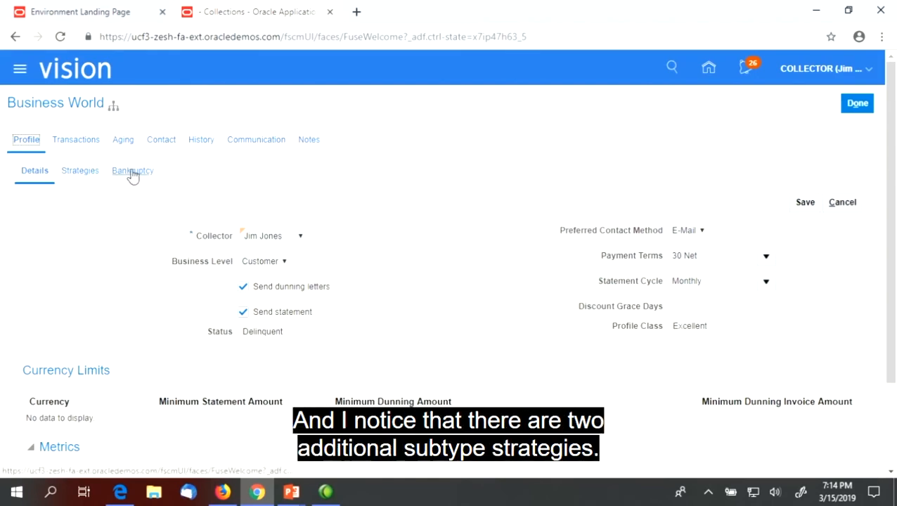
click(83, 174)
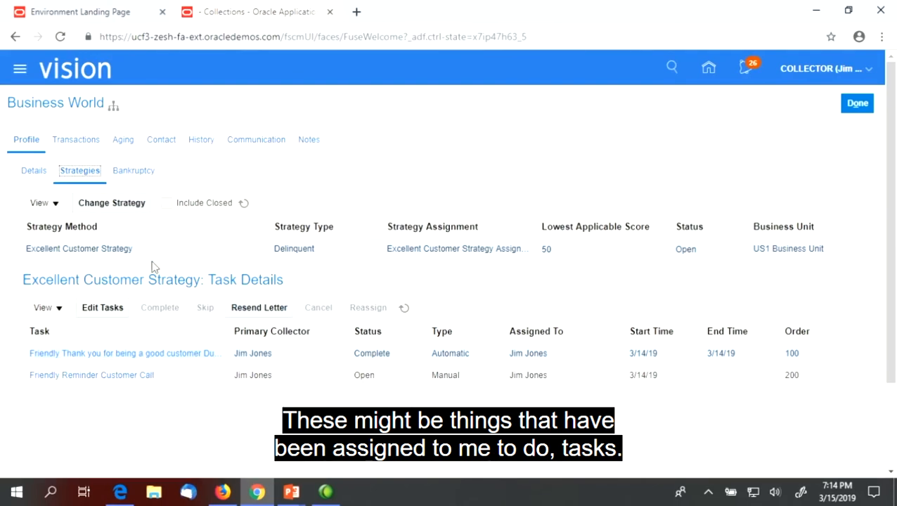
click(137, 173)
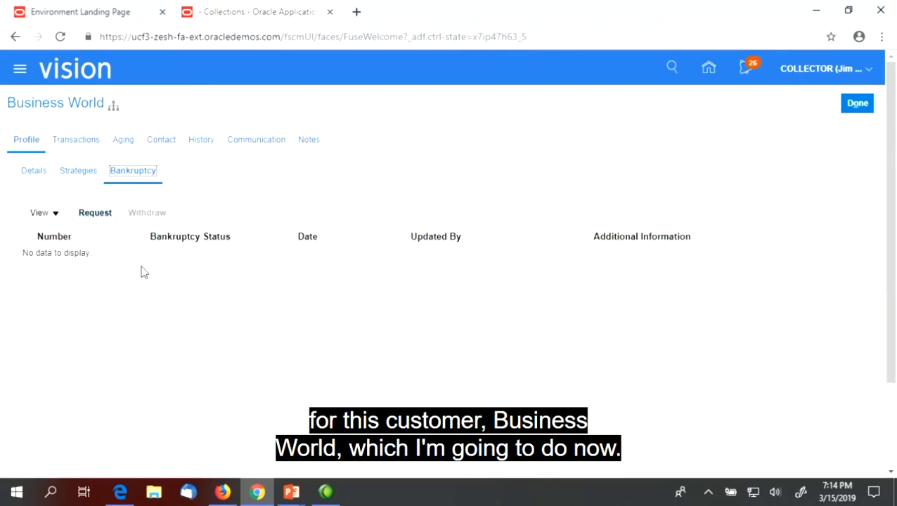
Create a bankruptcy request with reason Filed for bankruptcy and a phone-call comment, and save it.
click(99, 212)
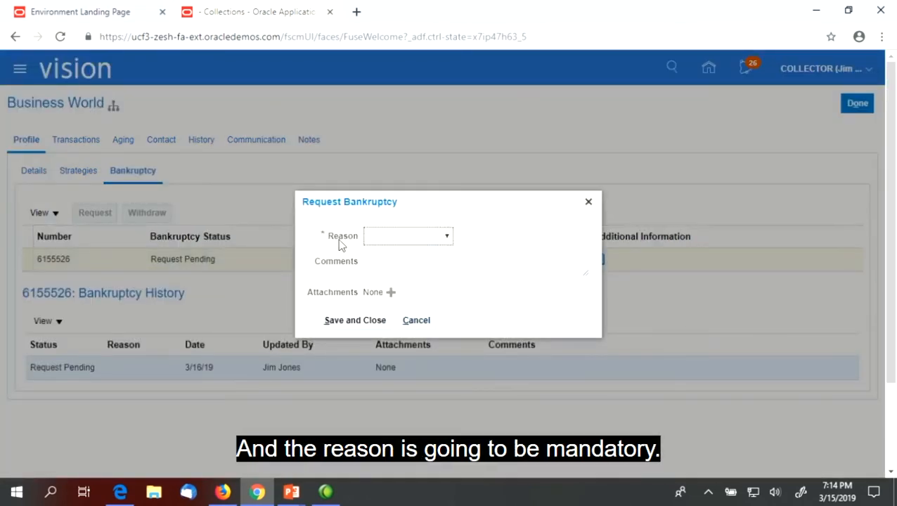
click(445, 237)
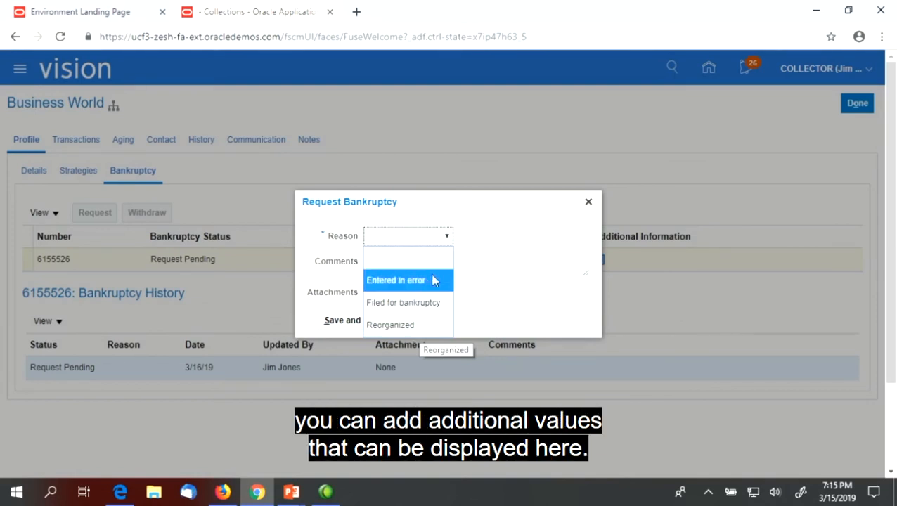
click(420, 311)
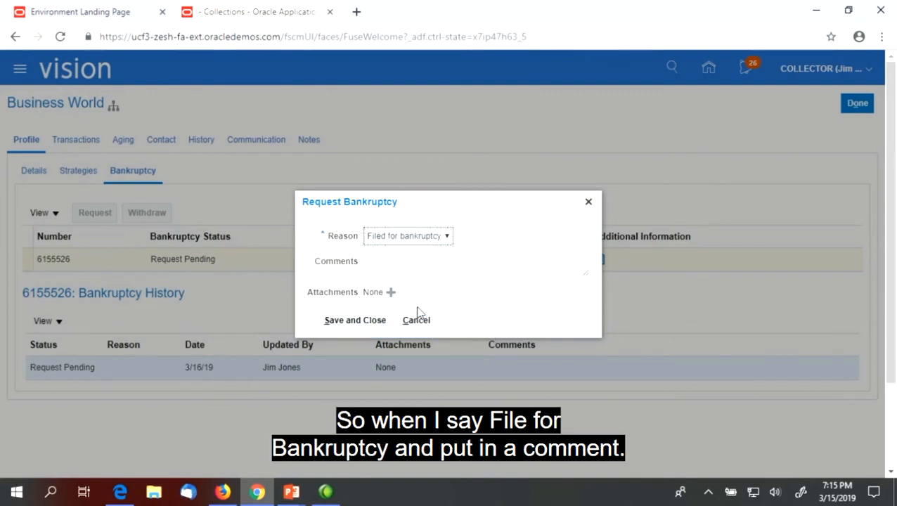
click(404, 260)
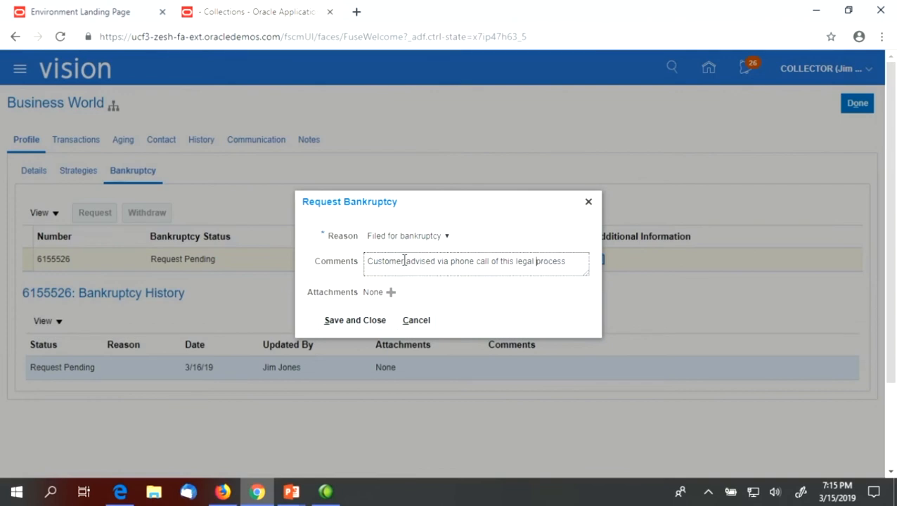
text(e)
key(Delete)
key(Delete)
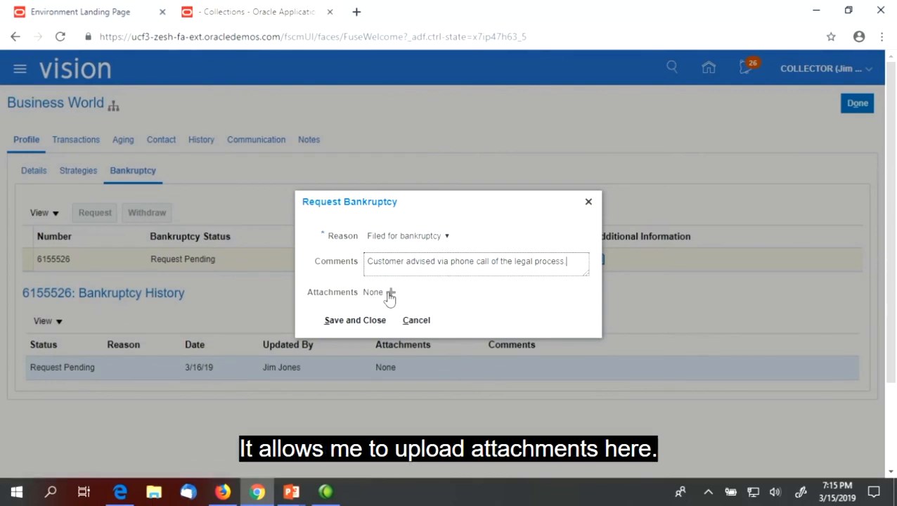
click(365, 322)
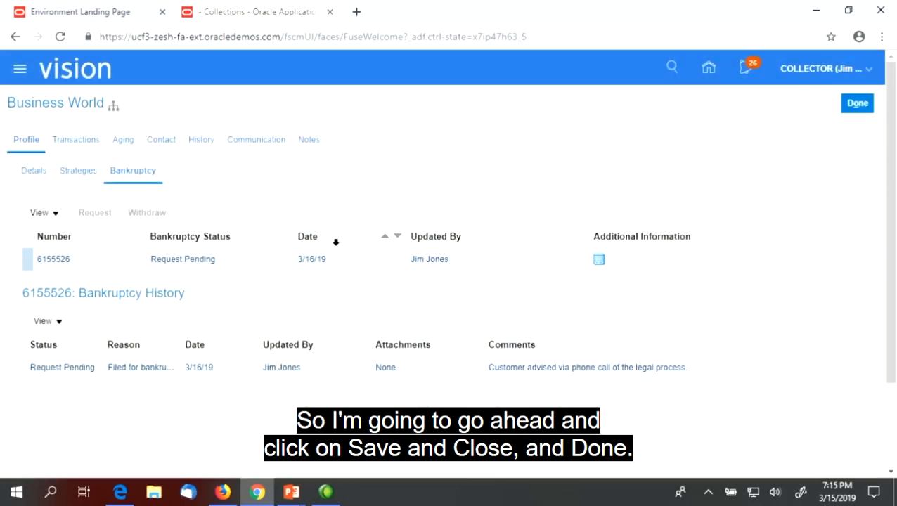
Reopen Business World's Profile > Bankruptcy to verify the pending request, then close the customer.
click(851, 110)
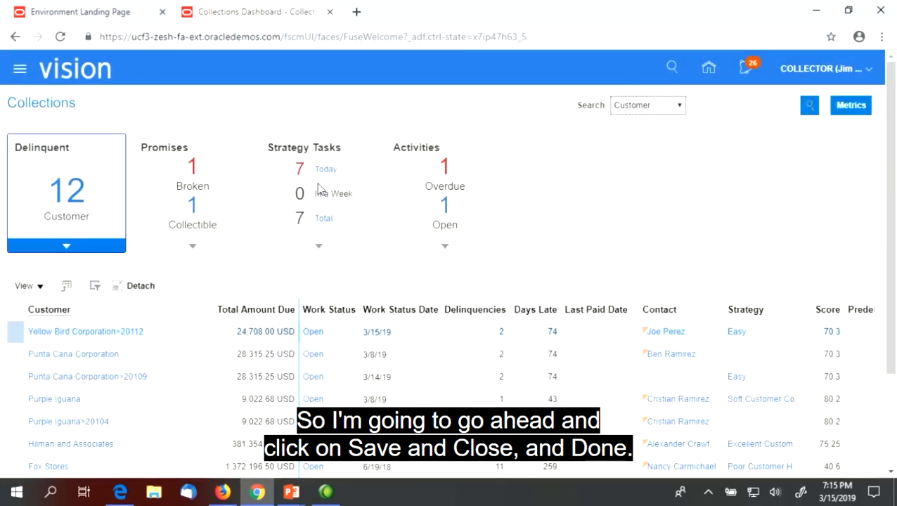
scroll(146, 340, down, 2)
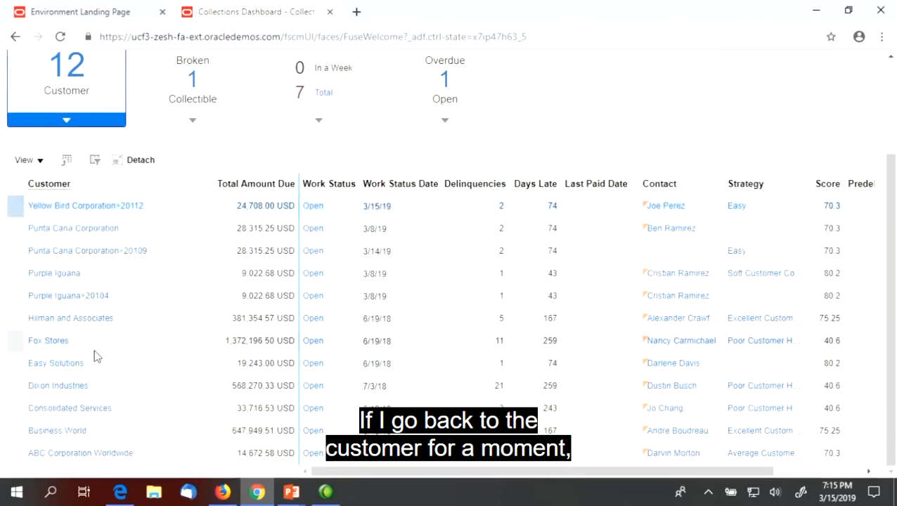
click(46, 431)
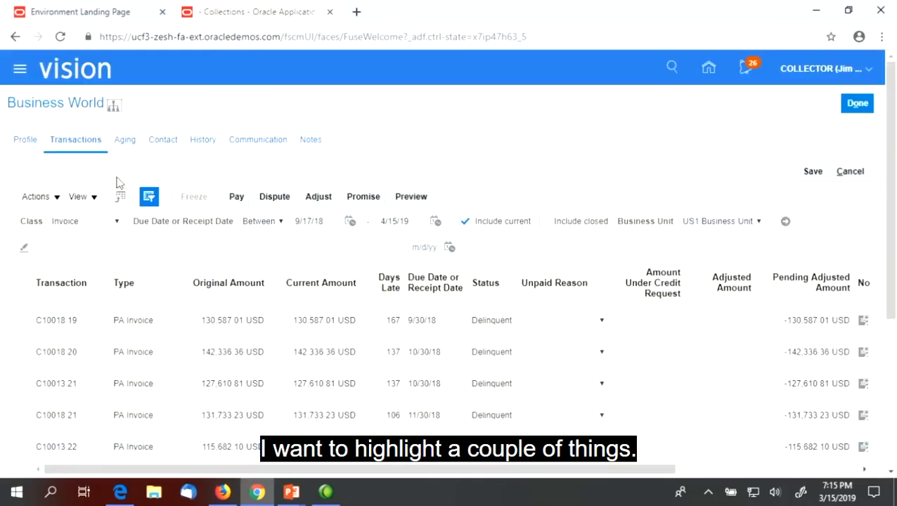
click(24, 143)
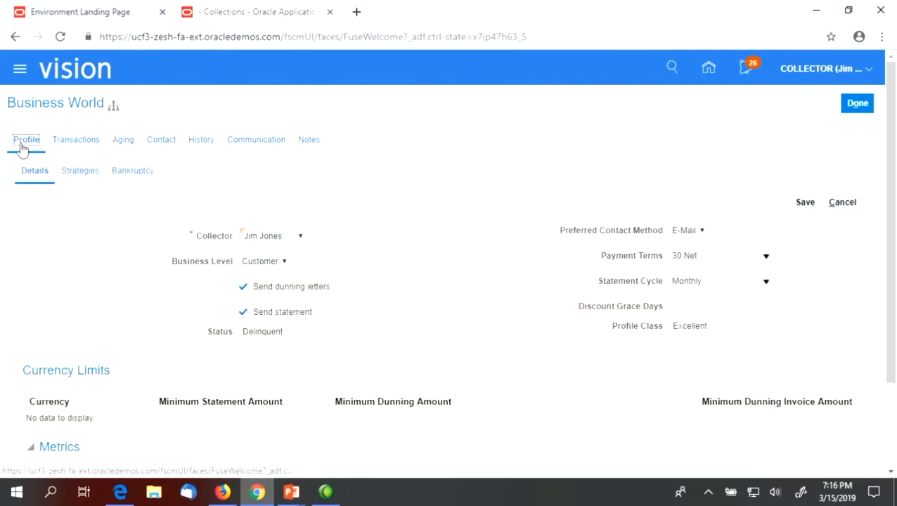
click(132, 173)
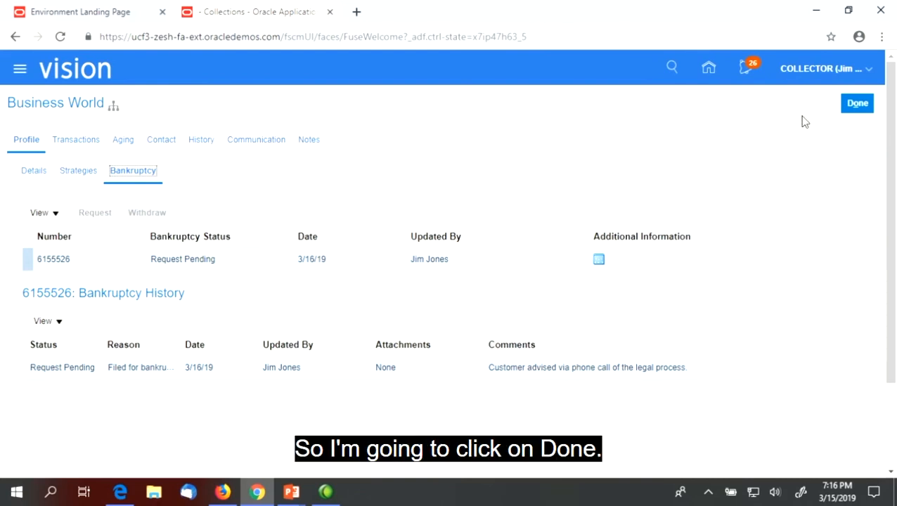
click(857, 104)
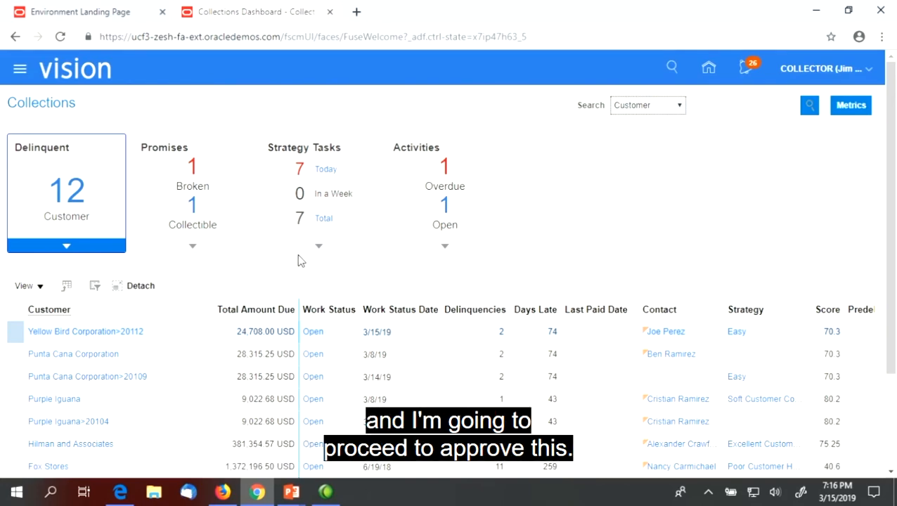
In the other browser window, open the Business World Bankruptcy Request Approval notification.
click(121, 493)
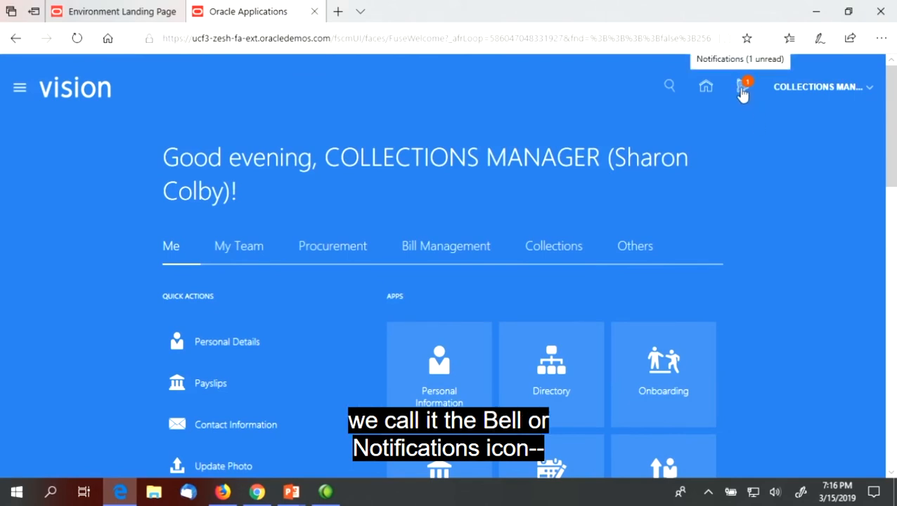
click(744, 94)
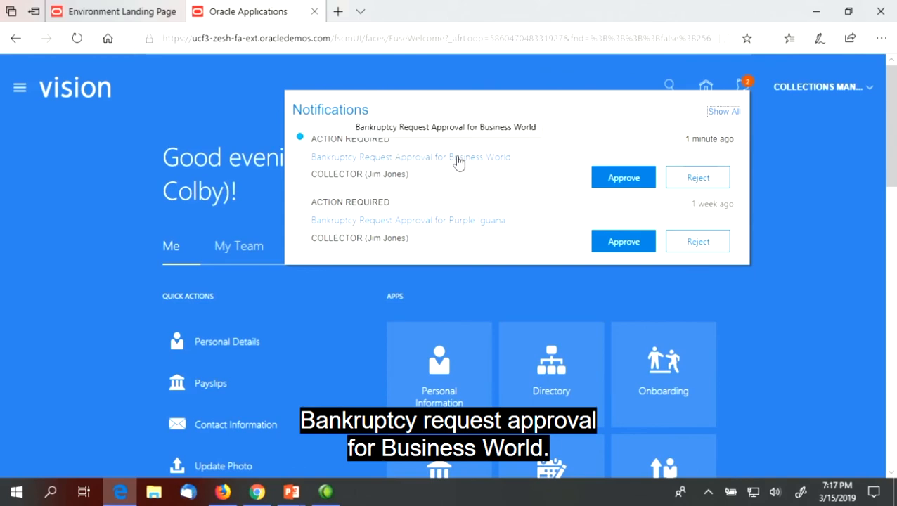
click(458, 160)
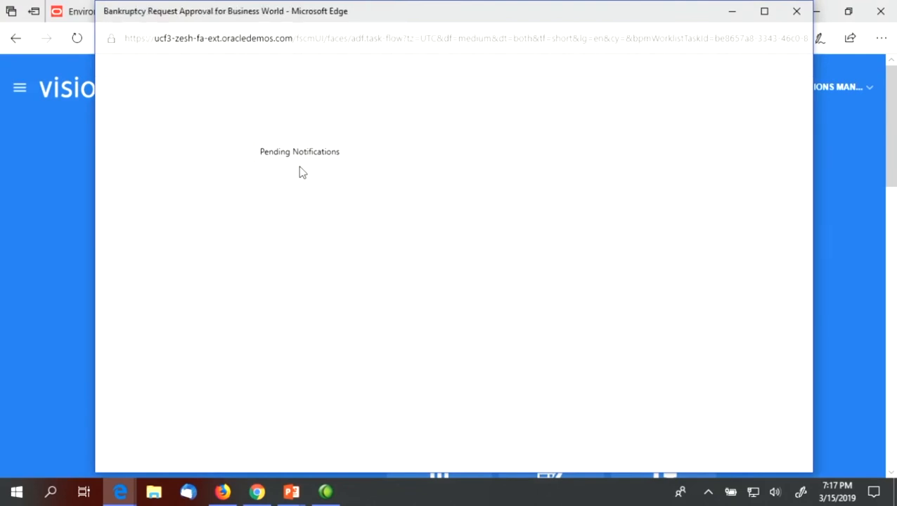
Review request 6155526's pending status, bankruptcy details and the collector's comment.
scroll(318, 244, down, 3)
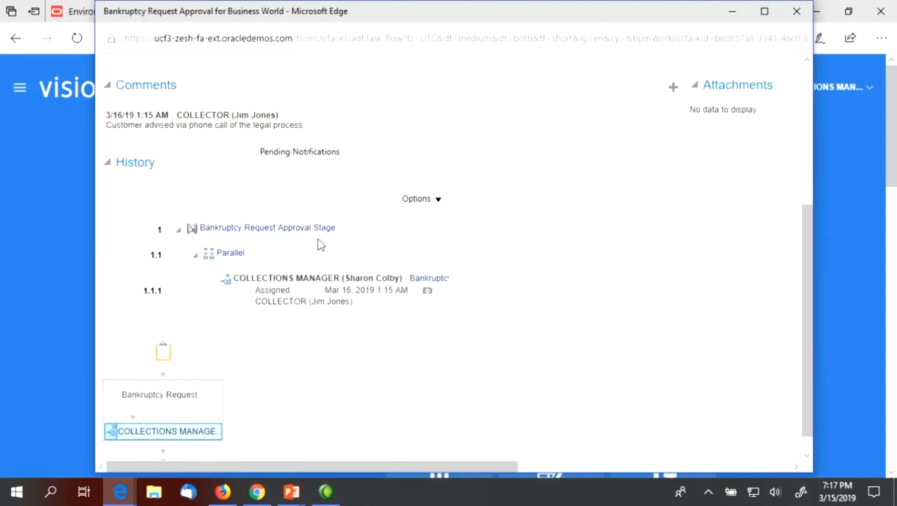
scroll(318, 244, up, 2)
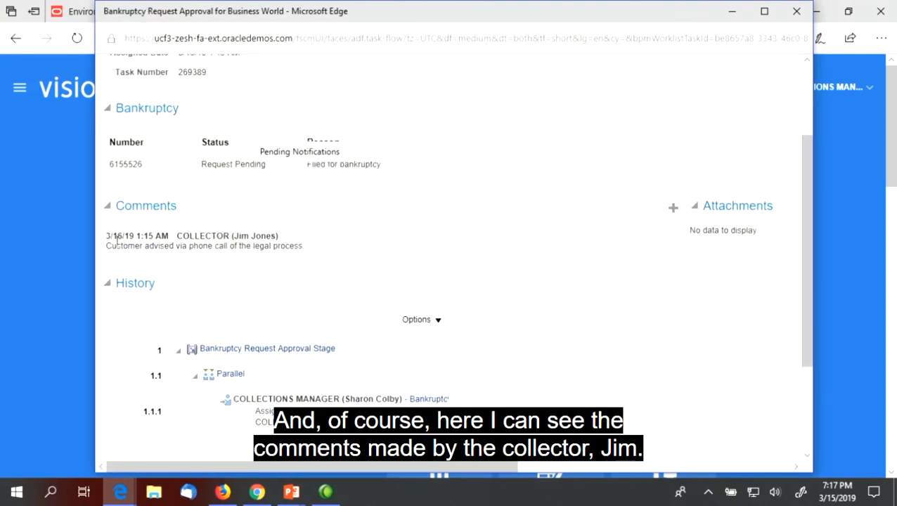
drag(107, 248, 307, 249)
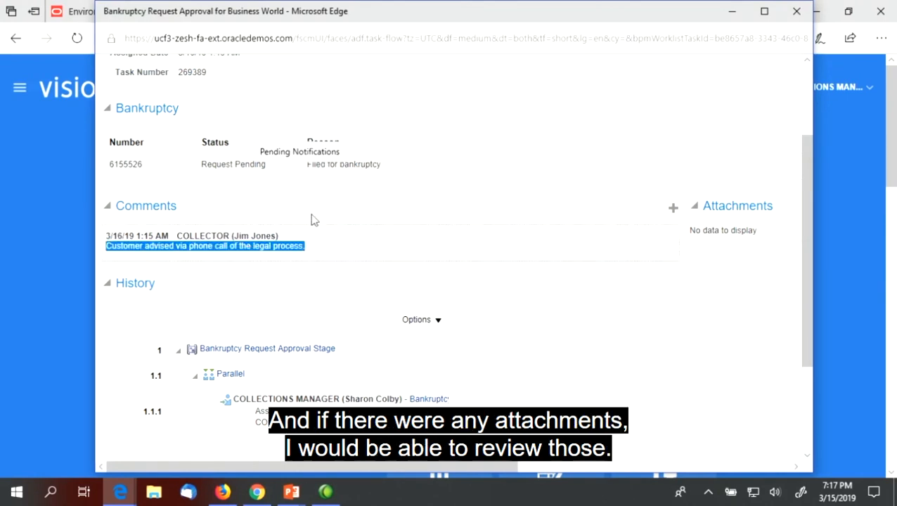
scroll(330, 211, down, 1)
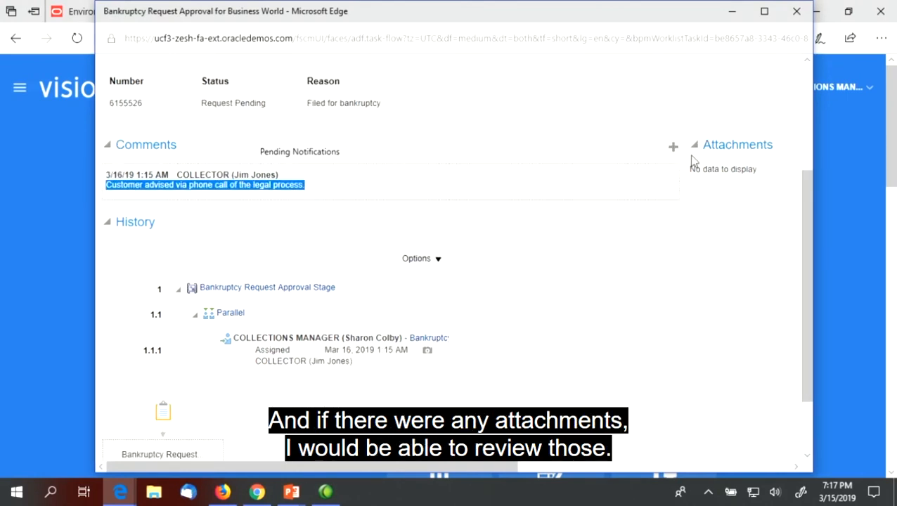
scroll(569, 168, up, 3)
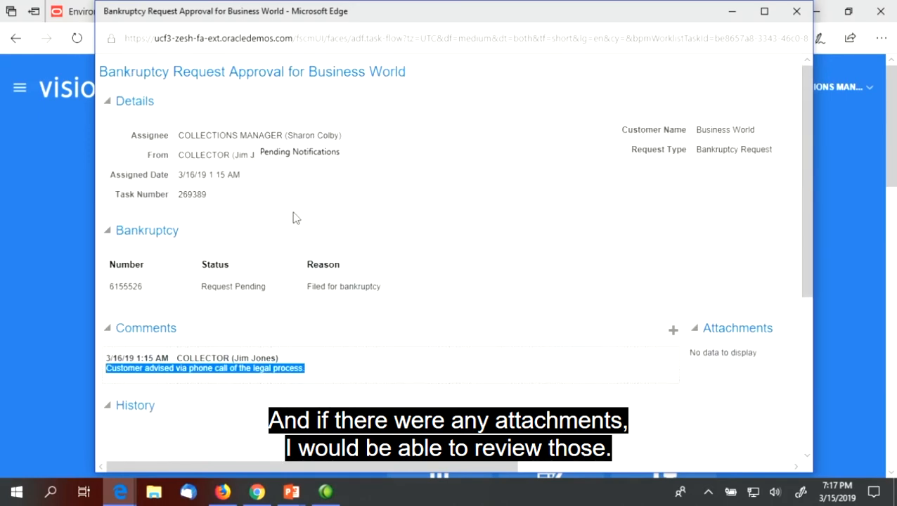
scroll(296, 218, down, 4)
scroll(294, 230, up, 4)
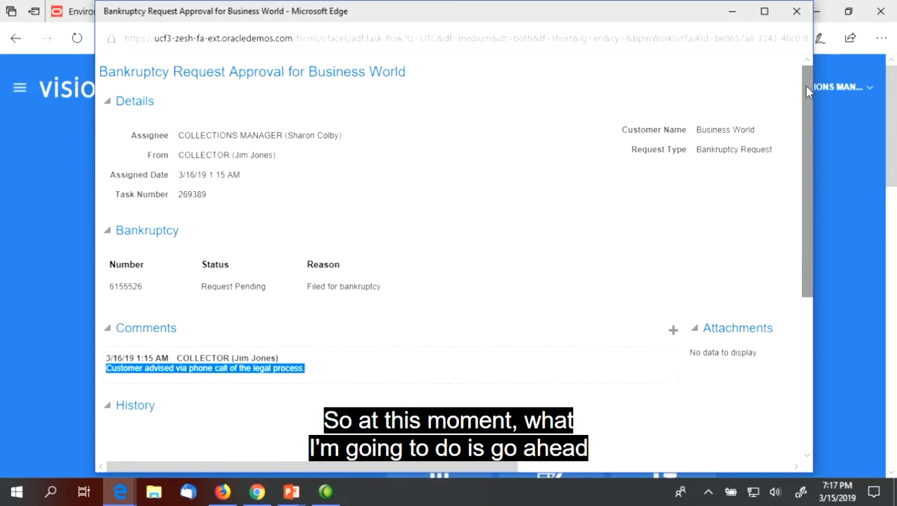
drag(808, 94, 798, 46)
click(697, 79)
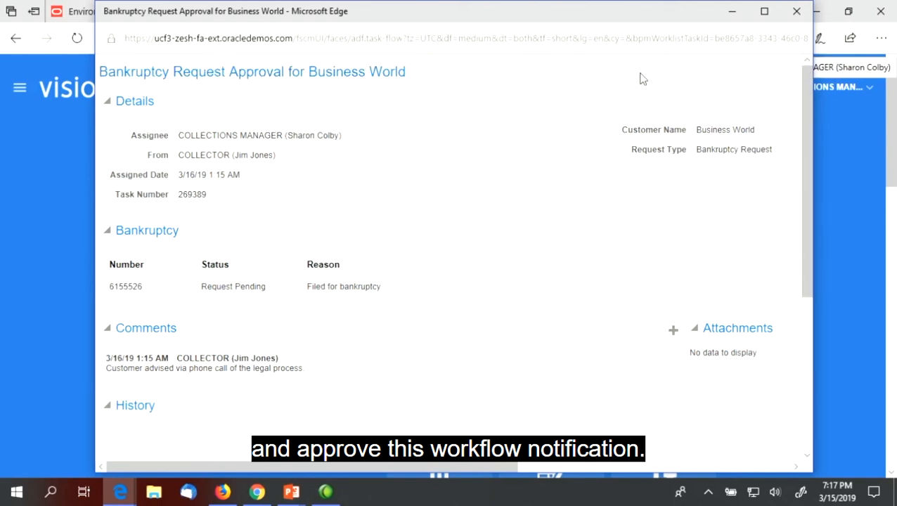
Close the task window and click Approve next to Business World's request in Notifications.
click(796, 13)
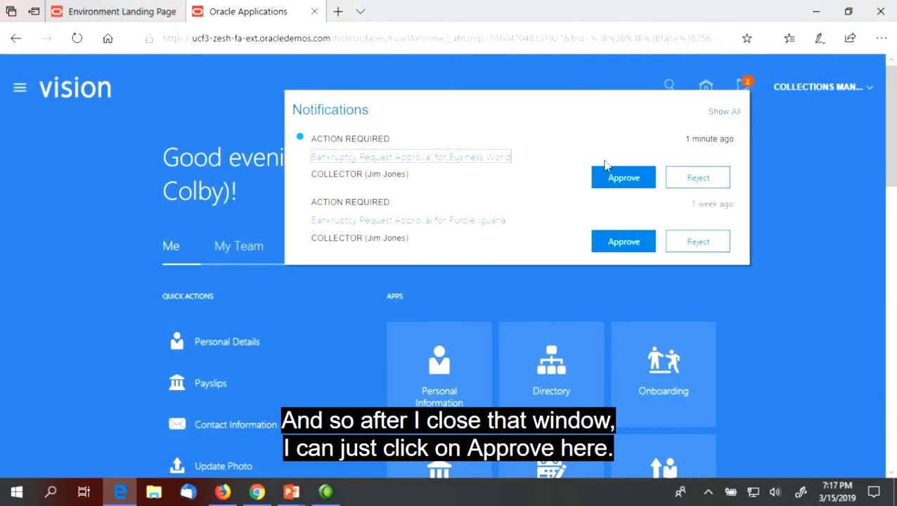
click(618, 179)
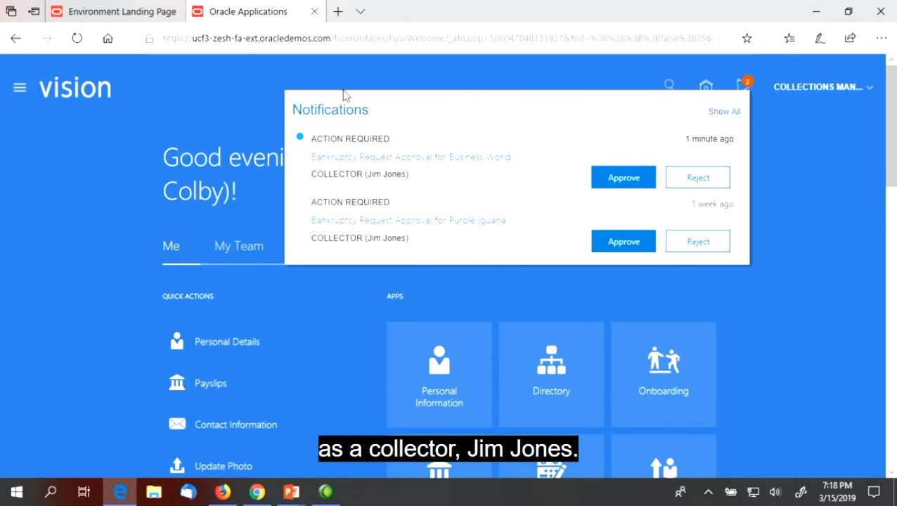
On the collector's Collections Dashboard, confirm only 11 delinquent customers remain, without Business World.
click(266, 490)
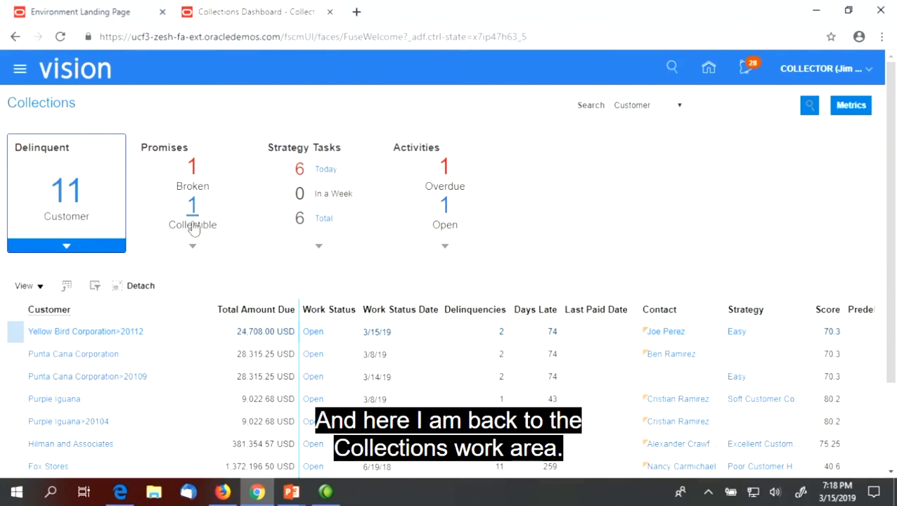
scroll(185, 231, down, 3)
scroll(176, 232, up, 1)
scroll(174, 226, down, 1)
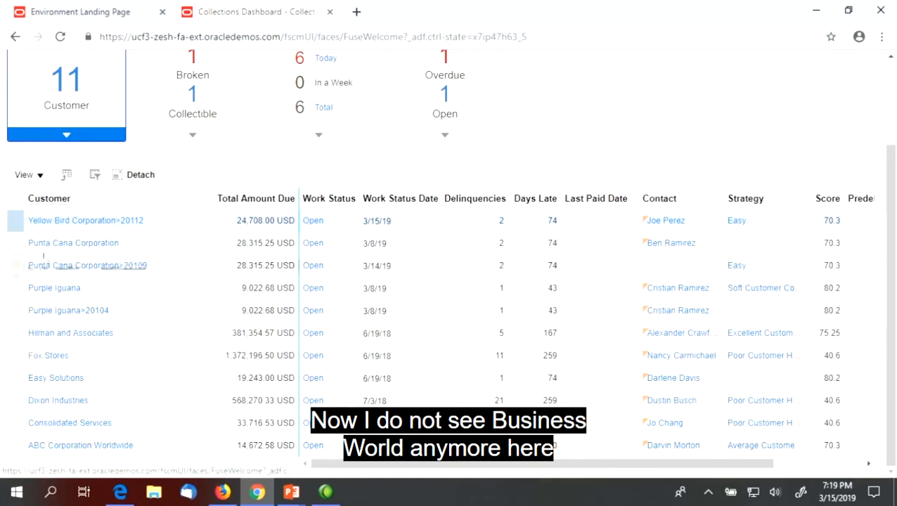
scroll(60, 221, up, 3)
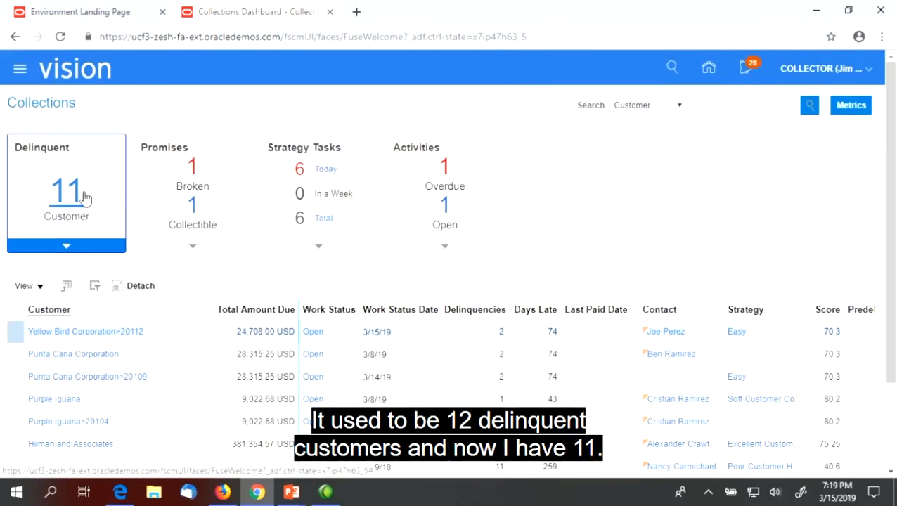
scroll(77, 207, down, 3)
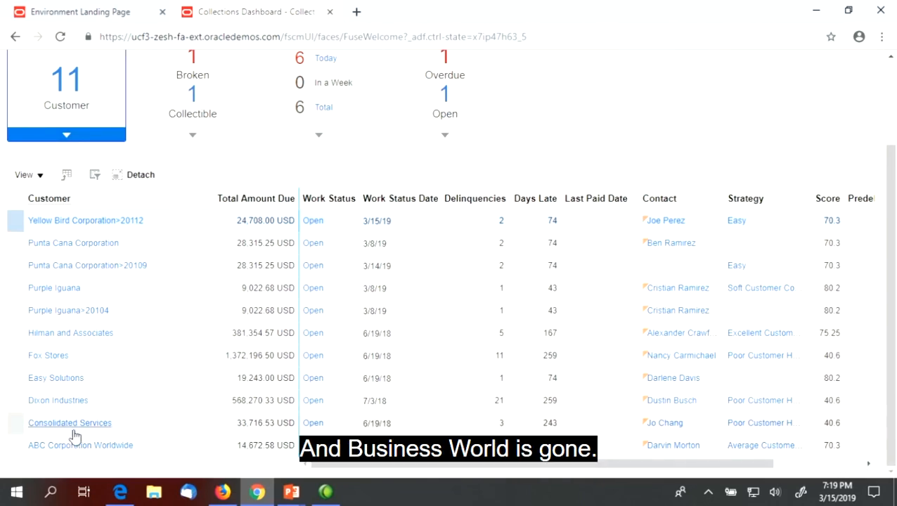
scroll(96, 415, up, 3)
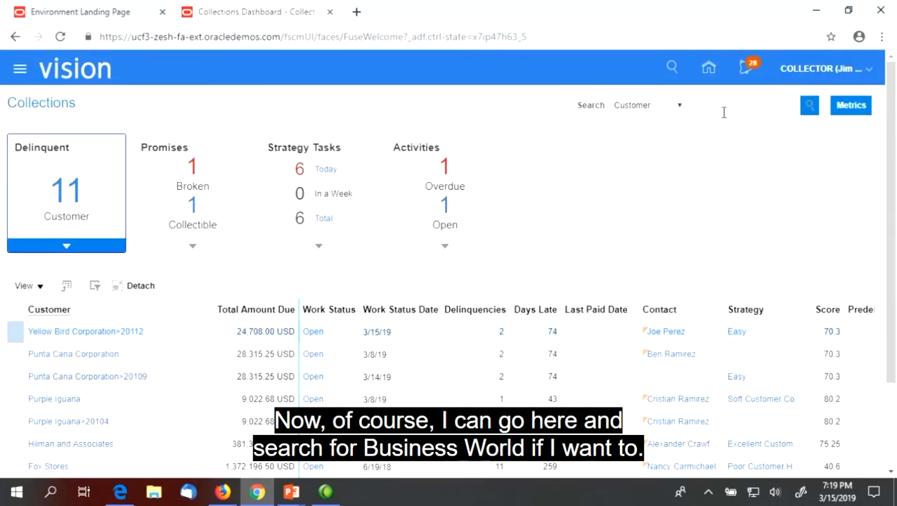
Start a customer search on the dashboard, then resume the PowerPoint slide show.
click(701, 108)
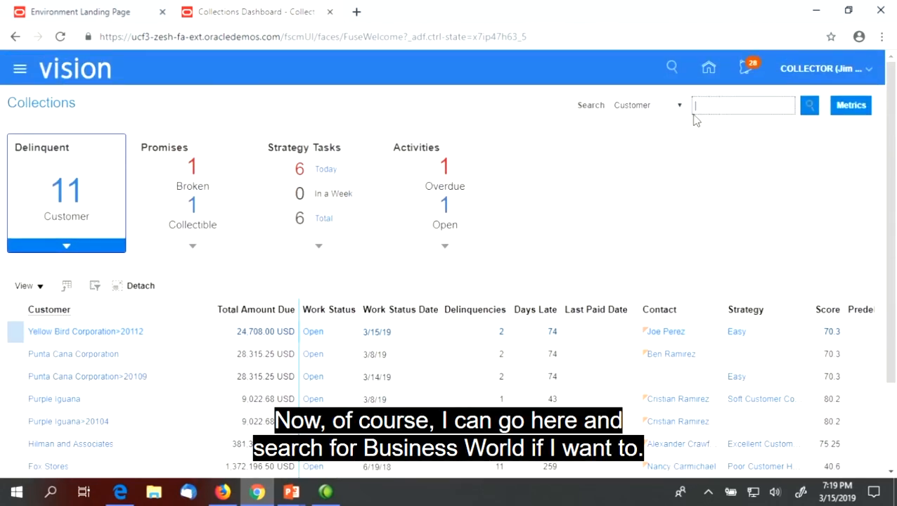
click(755, 105)
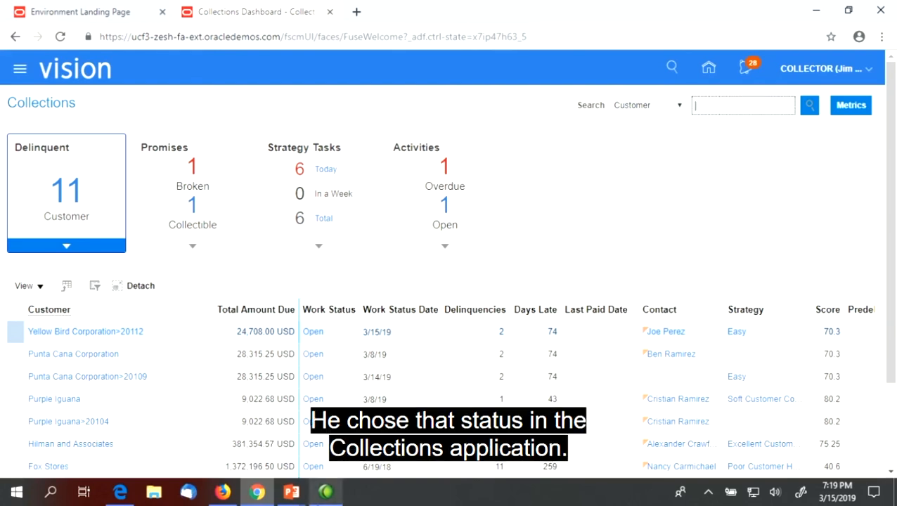
click(294, 494)
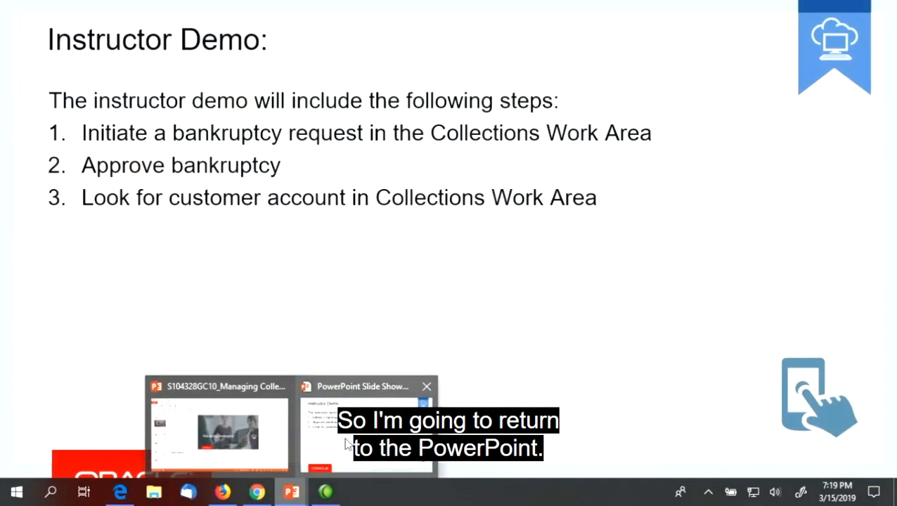
click(347, 443)
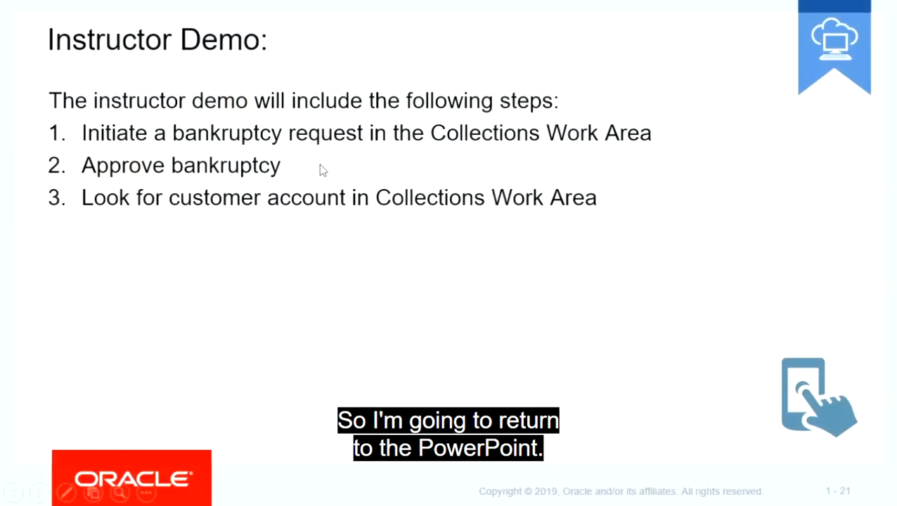